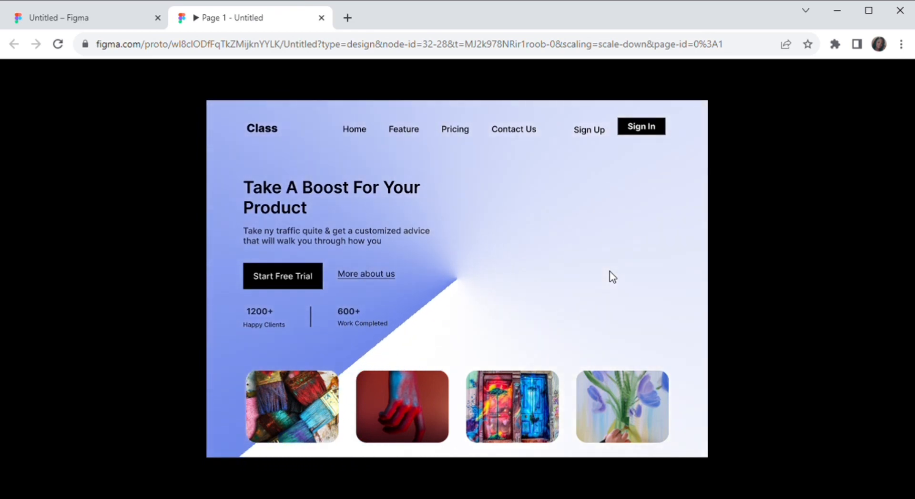
Close the prototype preview and add a 1440 × 1024 Desktop preset frame to an empty area of the canvas.
key(ctrl+w)
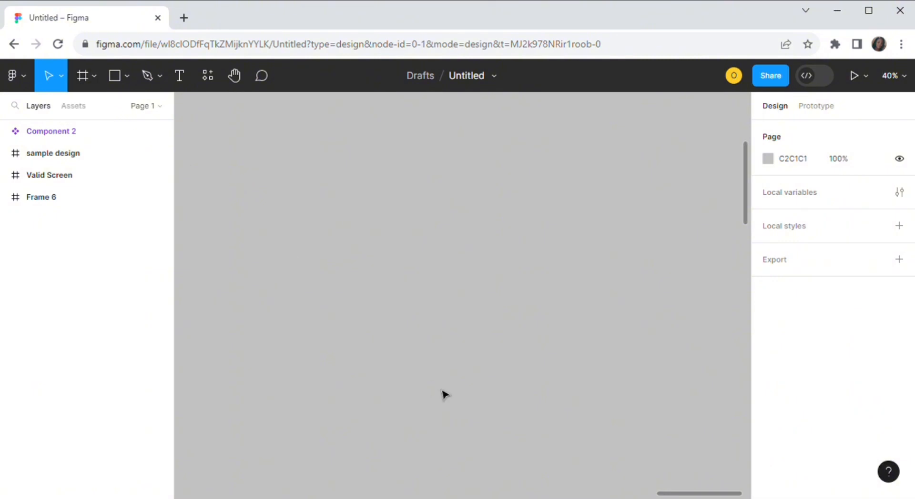
drag(673, 495, 587, 497)
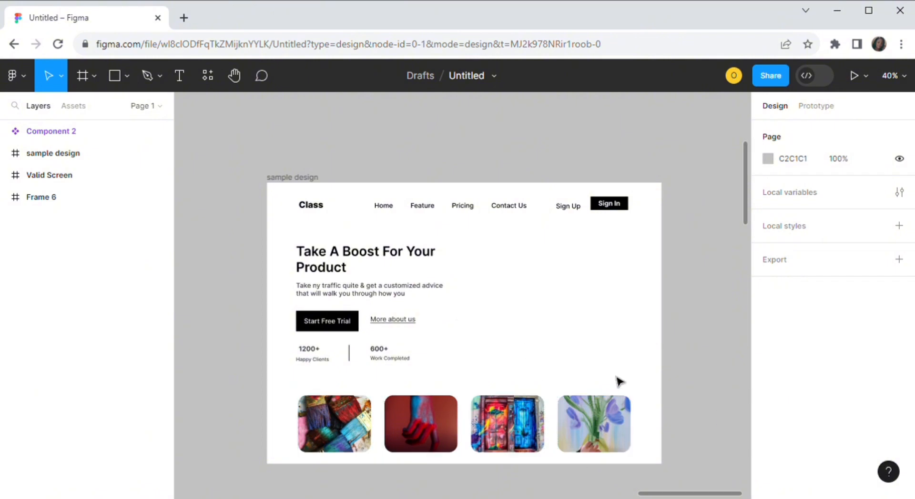
drag(643, 497, 736, 497)
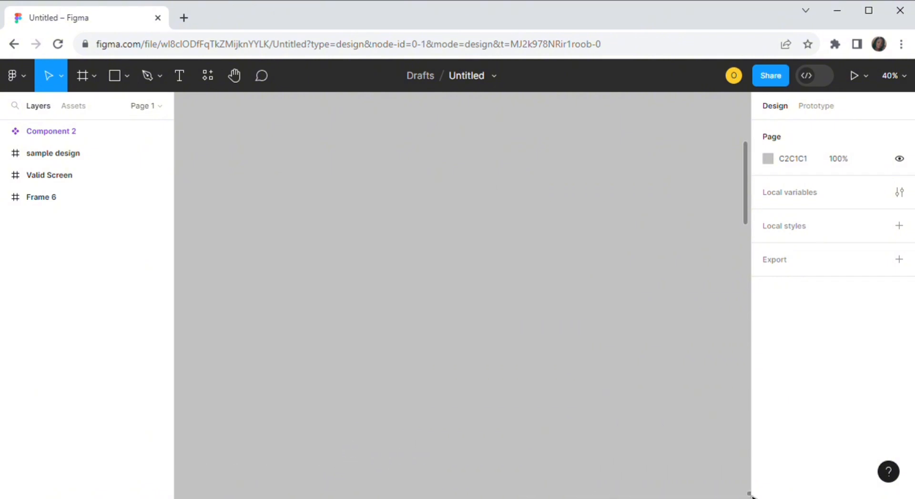
click(83, 81)
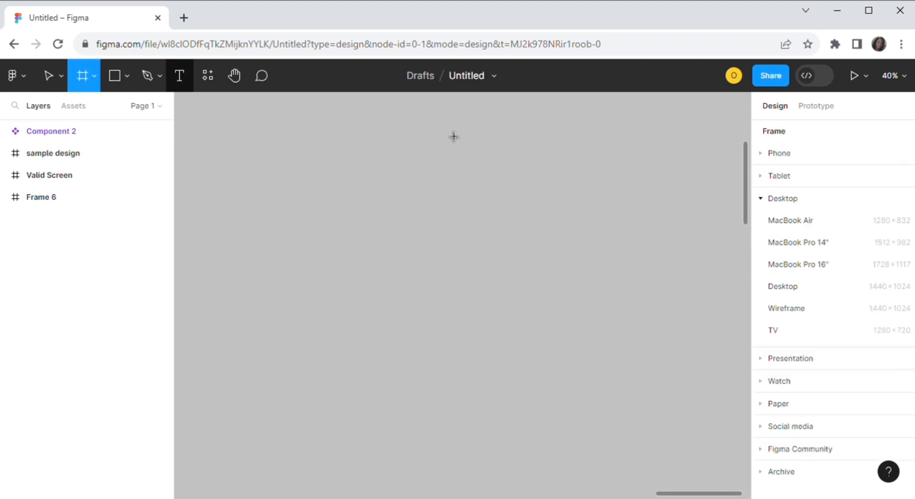
click(807, 287)
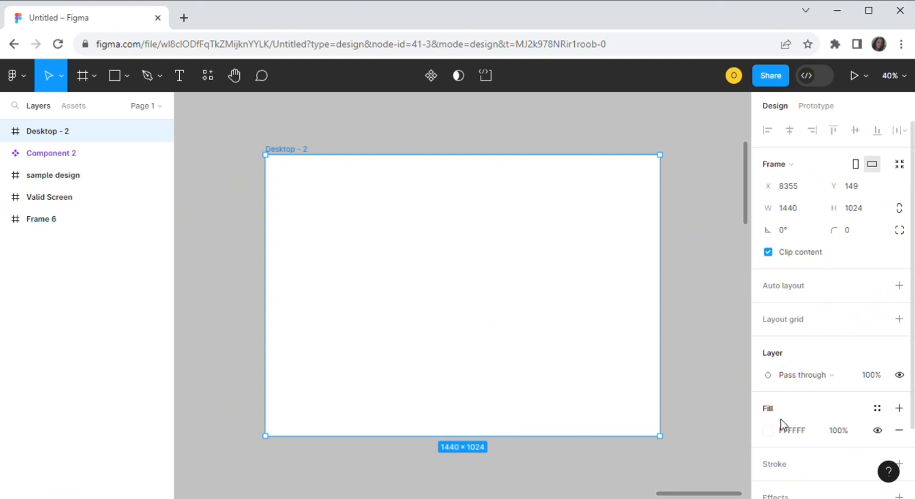
Change the new frame's fill from solid to an Angular gradient.
click(767, 431)
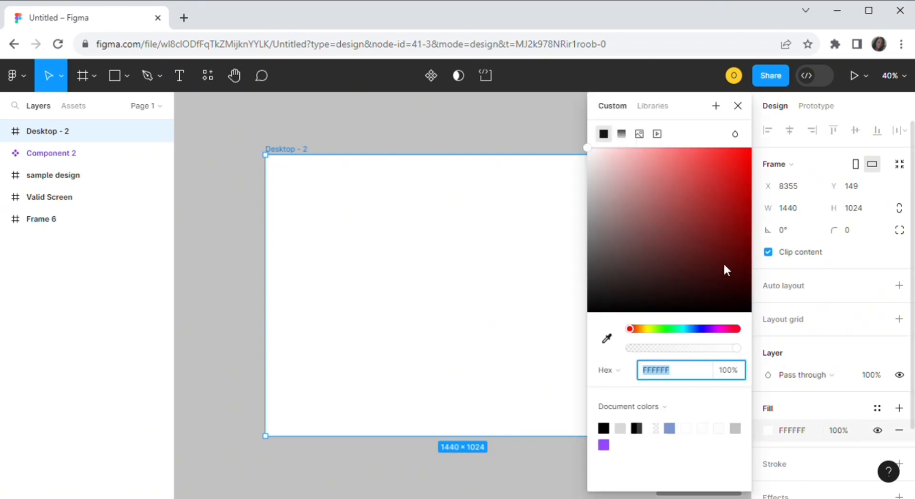
click(622, 135)
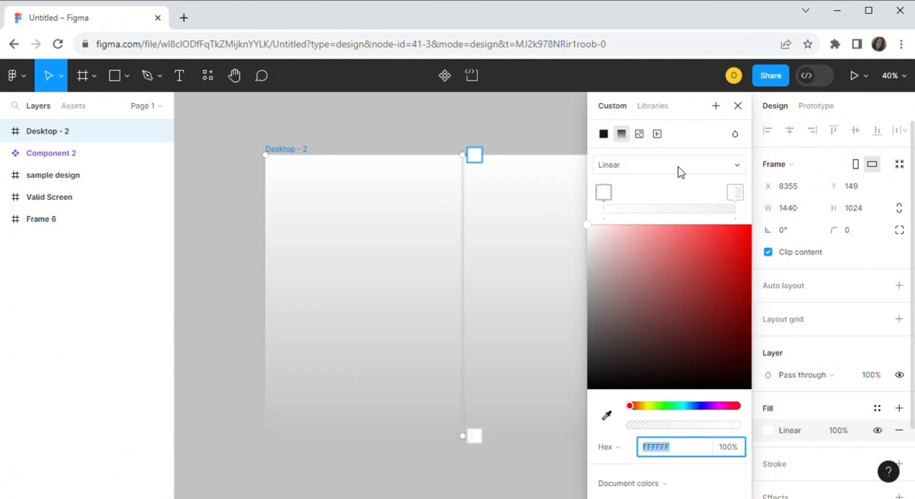
click(679, 167)
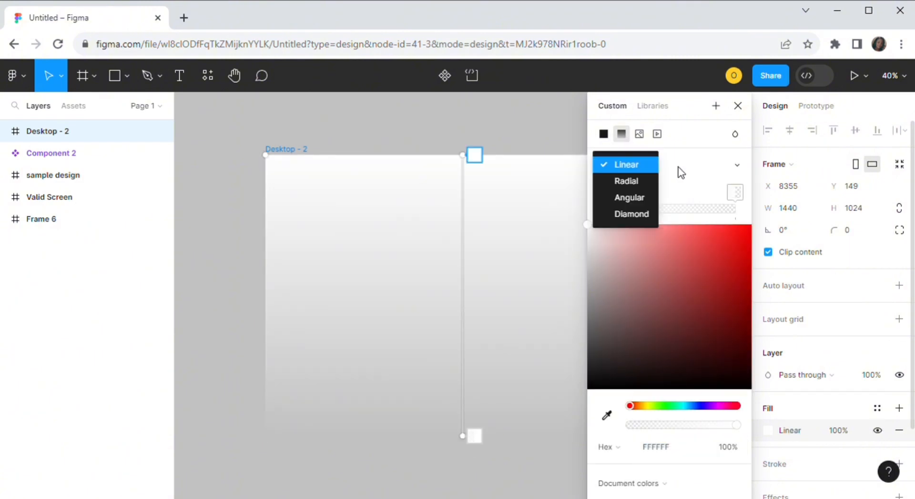
click(633, 198)
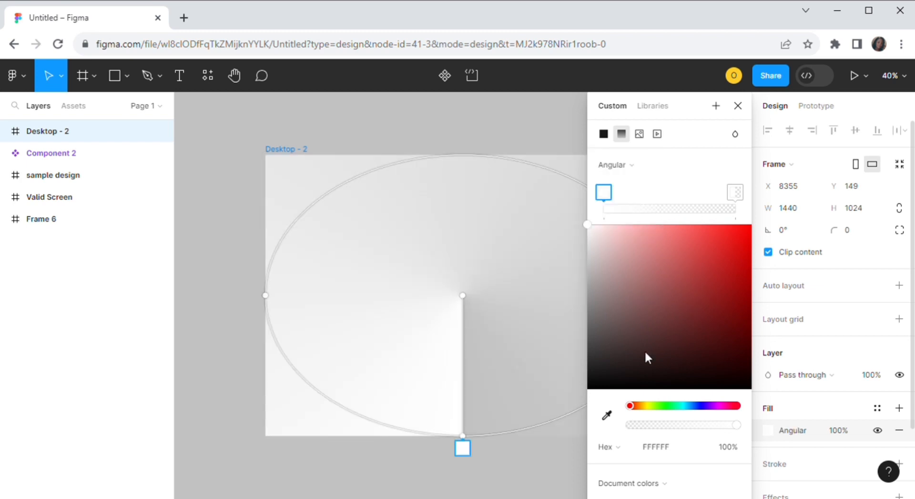
Set the angular gradient's first colour stop to the blue 6E89EB and close the colour picker.
drag(631, 408, 691, 414)
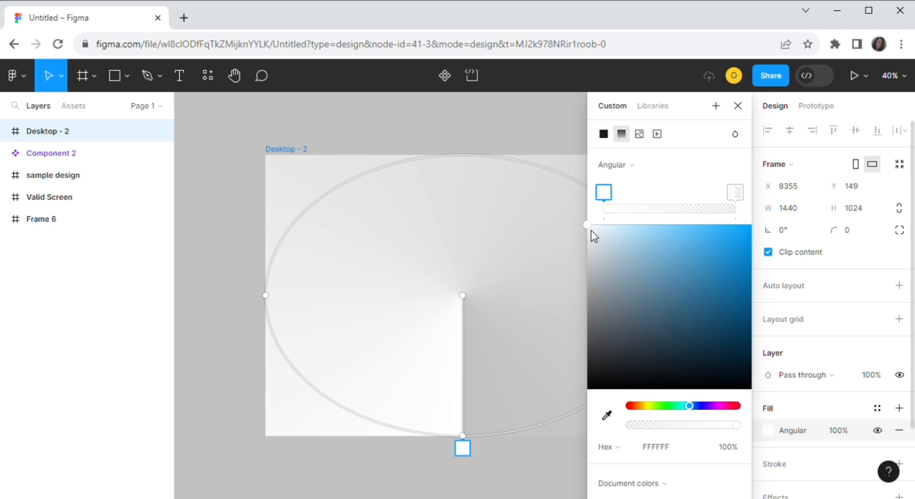
drag(591, 231, 691, 235)
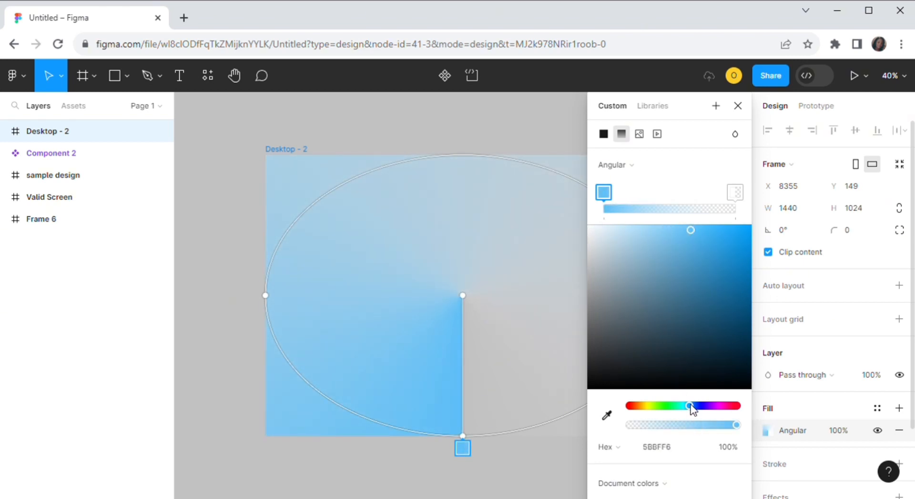
drag(692, 408, 698, 409)
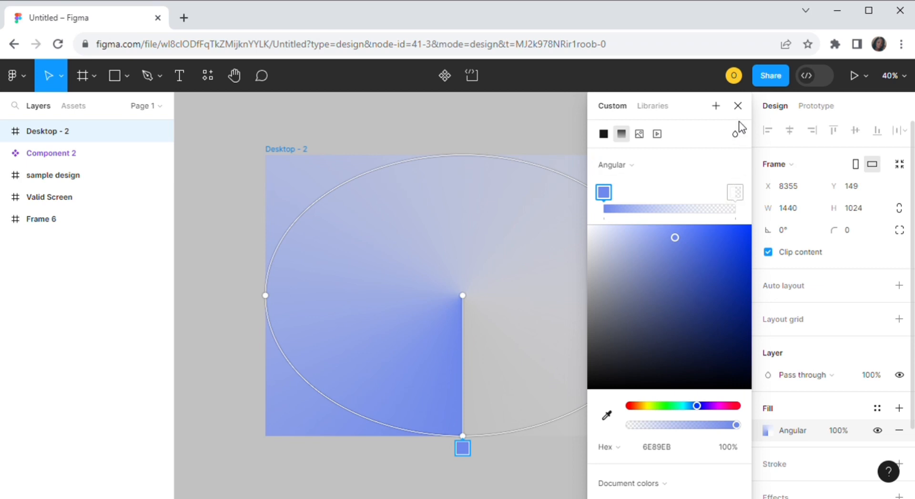
click(738, 108)
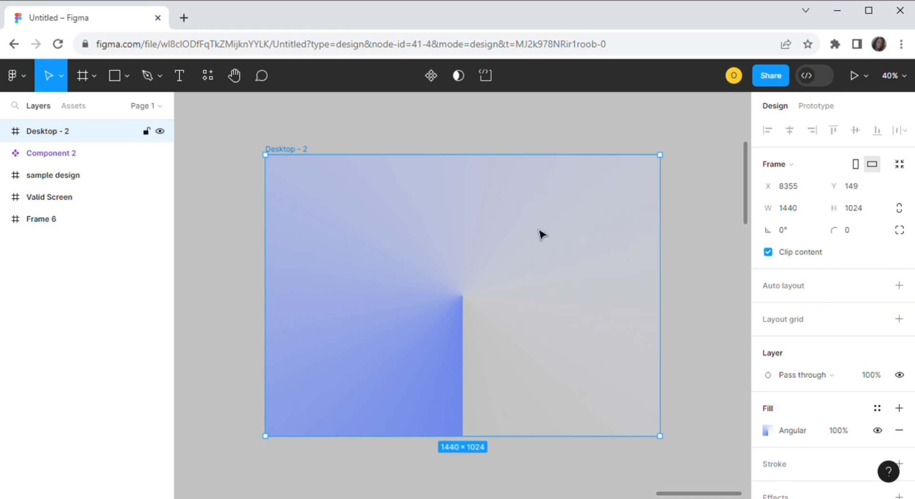
Duplicate the Desktop - 2 frame and place the copy directly below it, at about X 8355, Y 1350.
key(ctrl+d)
drag(541, 235, 339, 352)
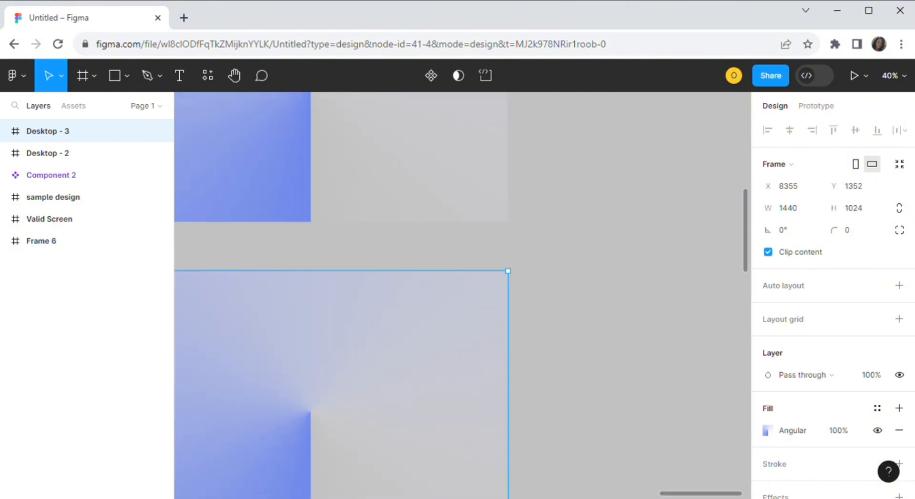
drag(728, 497, 706, 496)
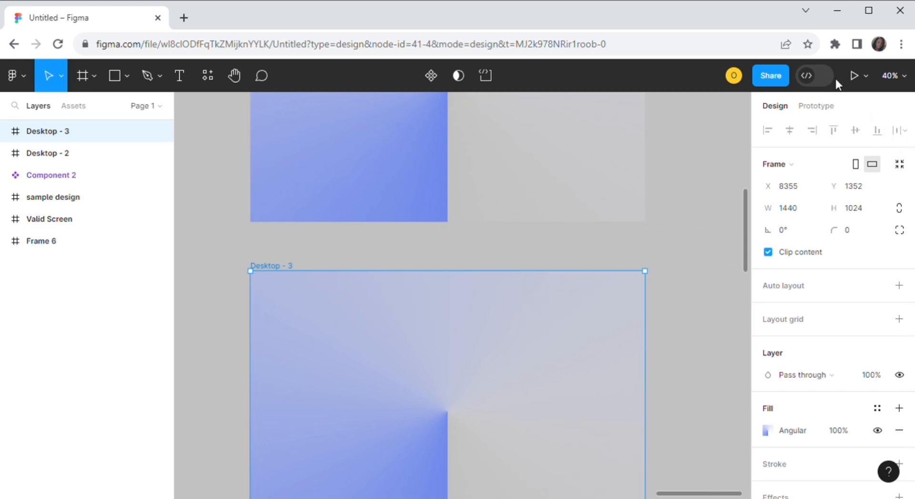
key(minus)
click(639, 345)
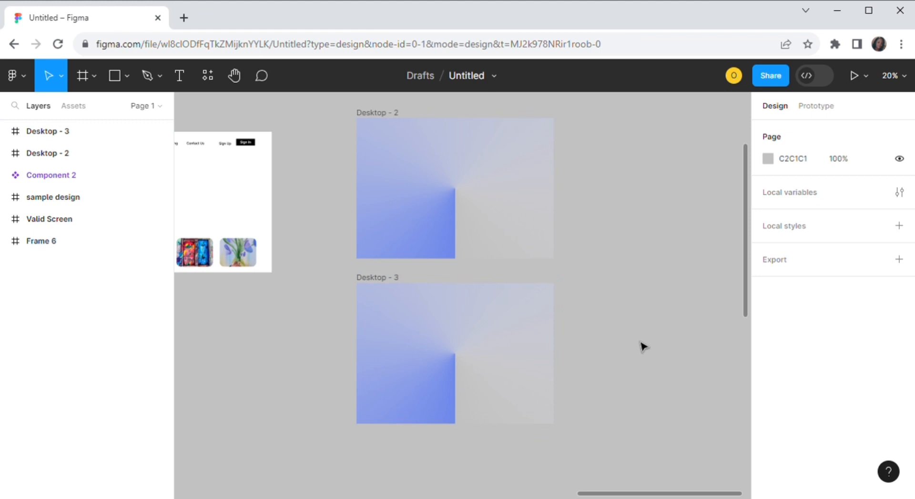
Rotate the Desktop - 3 frame's angular gradient so its blue stop points to the frame's lower-left corner.
click(516, 315)
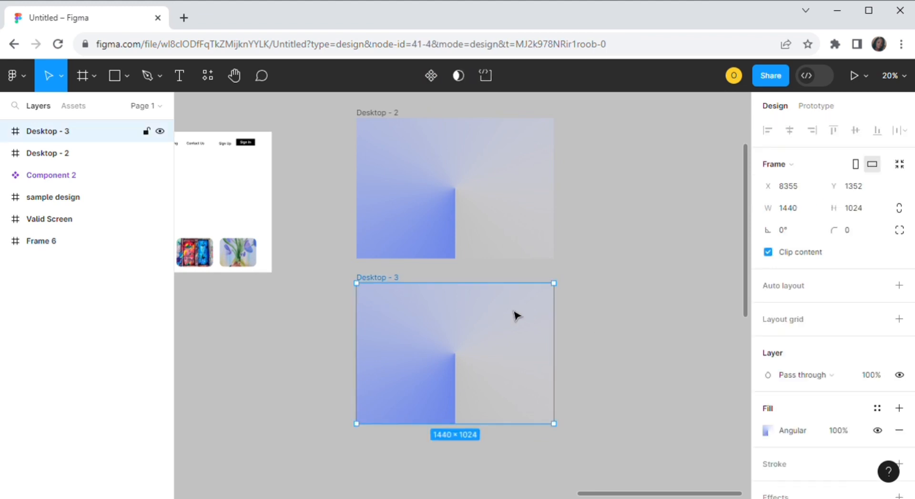
click(769, 431)
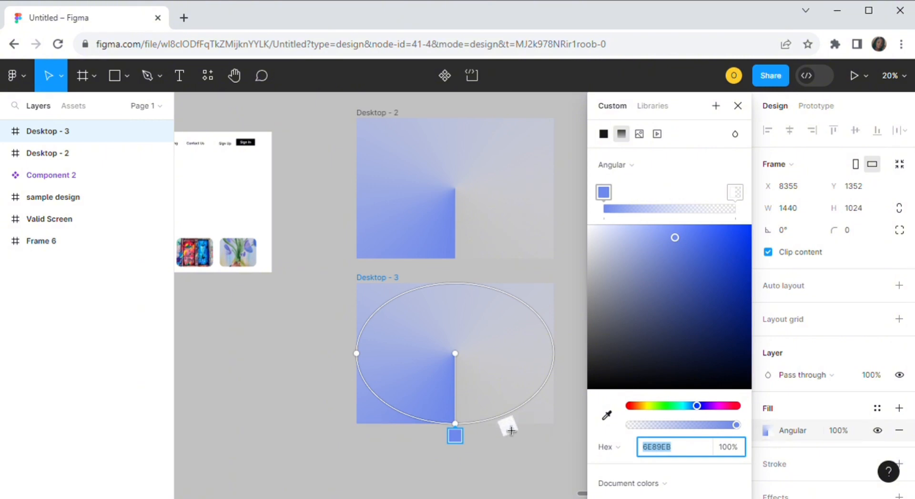
drag(464, 435, 370, 437)
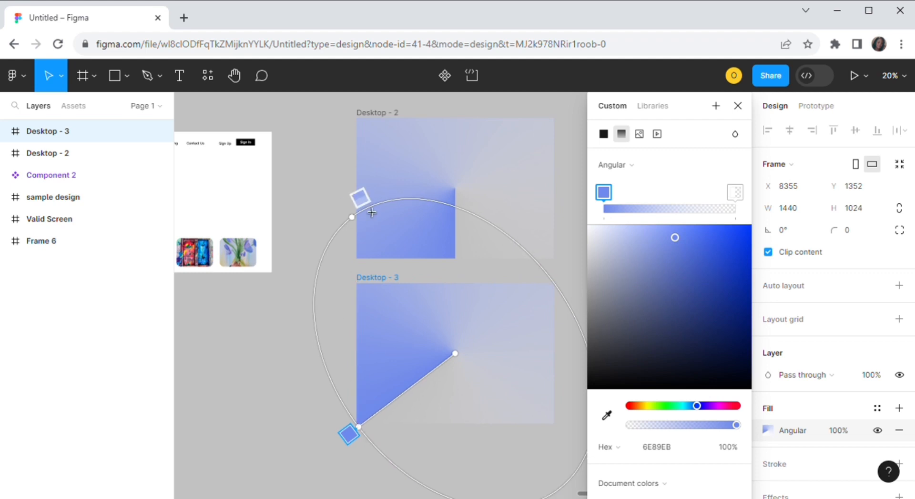
click(737, 108)
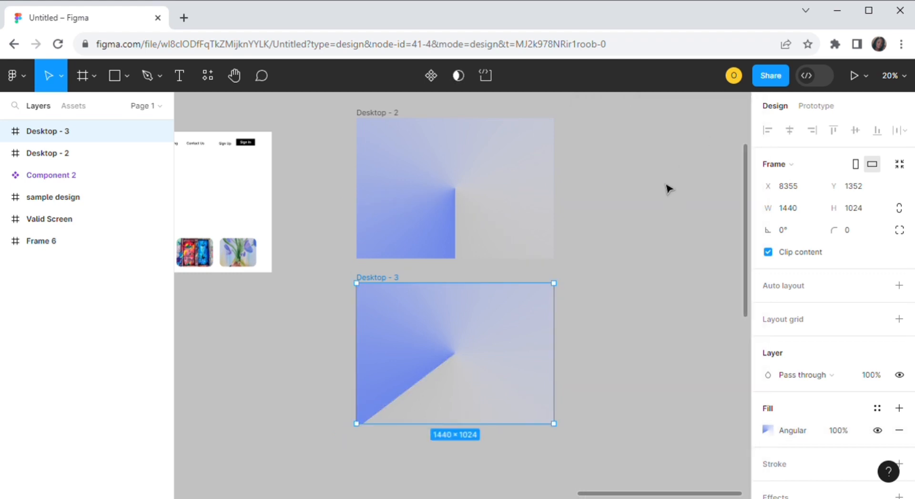
Duplicate the Desktop - 3 frame and place the copy directly below it, at about X 8355, Y 2690.
click(643, 221)
click(521, 327)
key(ctrl+d)
drag(623, 341, 422, 403)
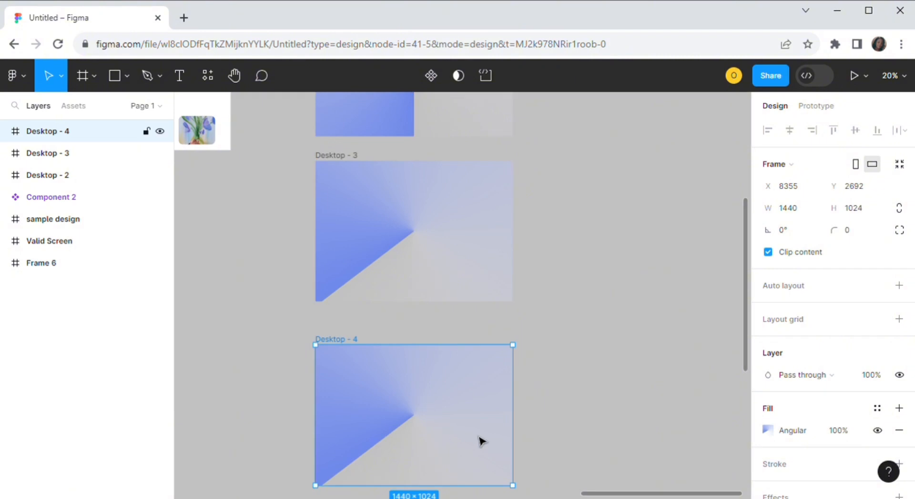
Rotate the Desktop - 4 frame's angular gradient so its blue stop points to the frame's upper-left corner.
click(766, 430)
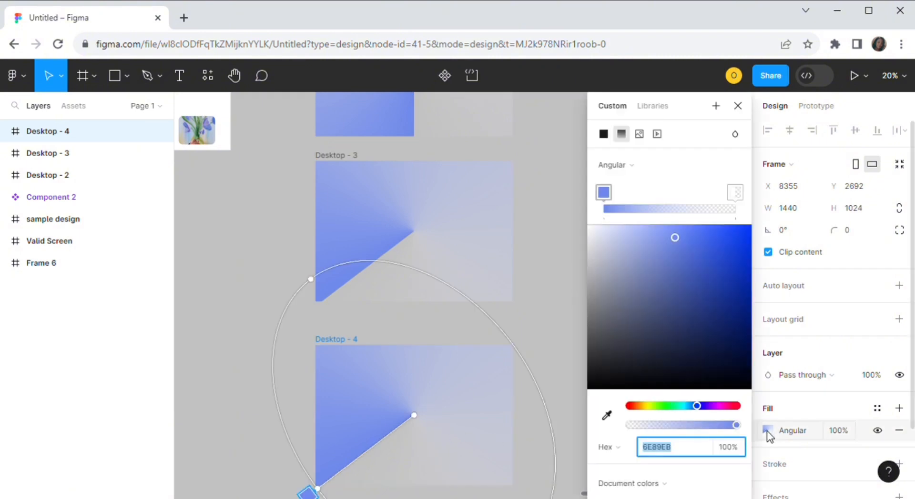
drag(326, 496, 322, 358)
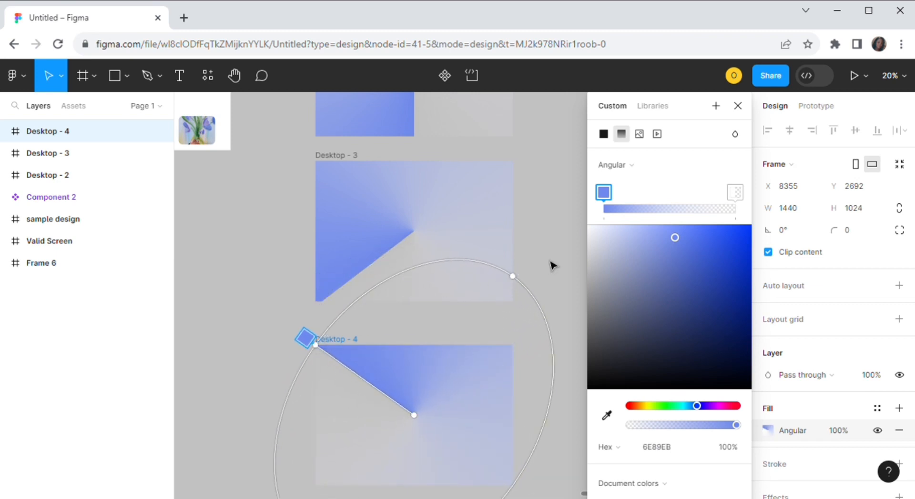
click(738, 107)
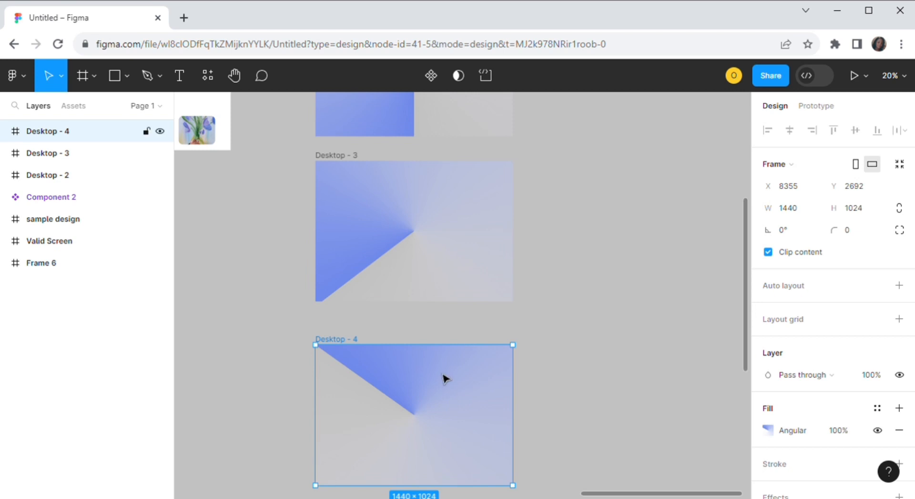
Duplicate Desktop - 4 below itself at about Y 4220 and rotate the copy's gradient so its blue stop points to the upper-right corner.
key(ctrl+d)
drag(644, 410, 445, 402)
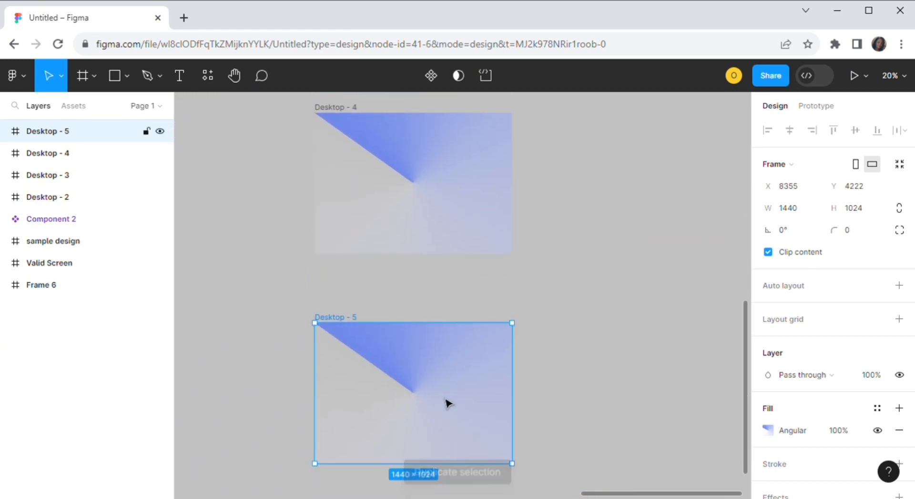
click(768, 431)
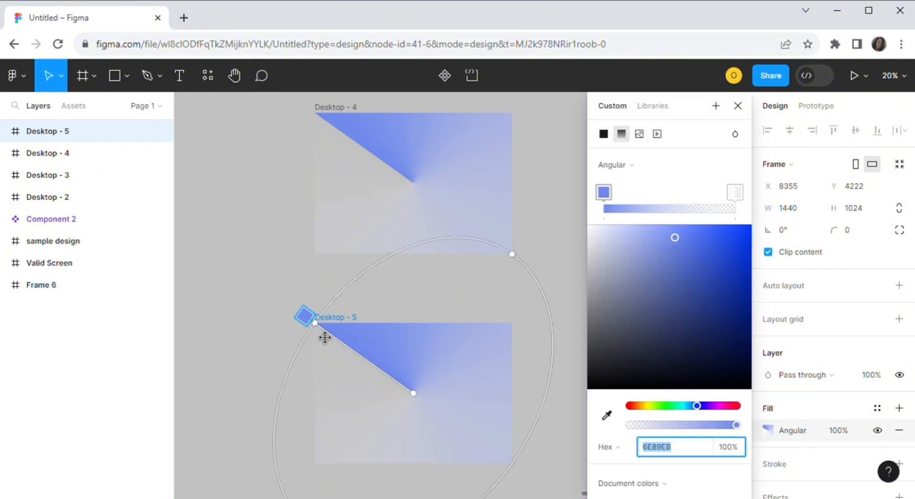
drag(322, 333, 522, 335)
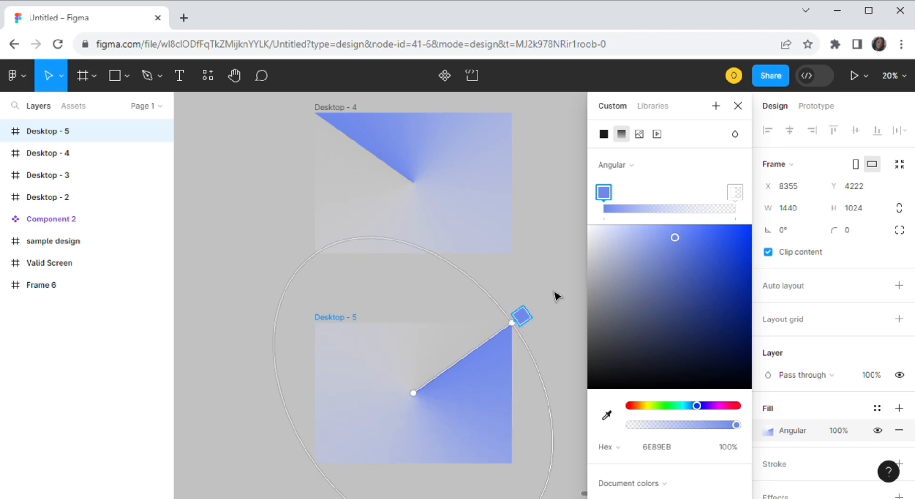
click(737, 107)
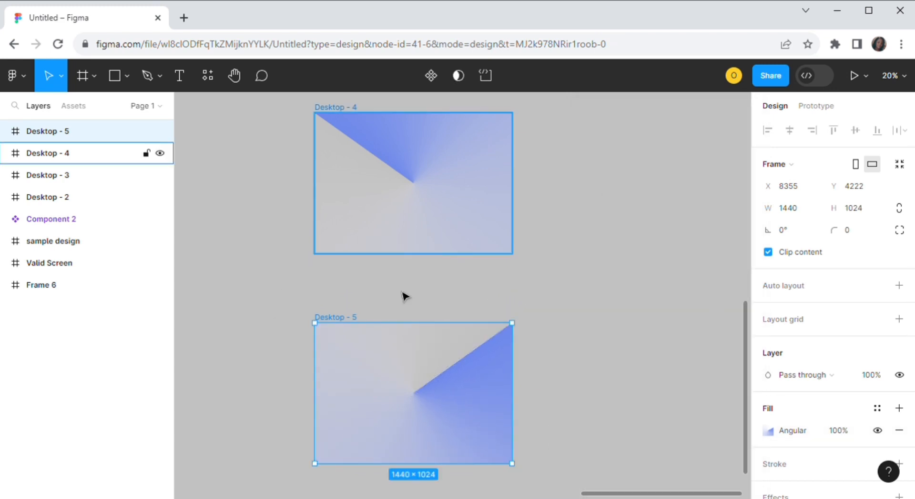
Duplicate Desktop - 5 below itself at about Y 5770 and rotate the copy's gradient so its blue stop points to the lower-right corner.
key(ctrl+d)
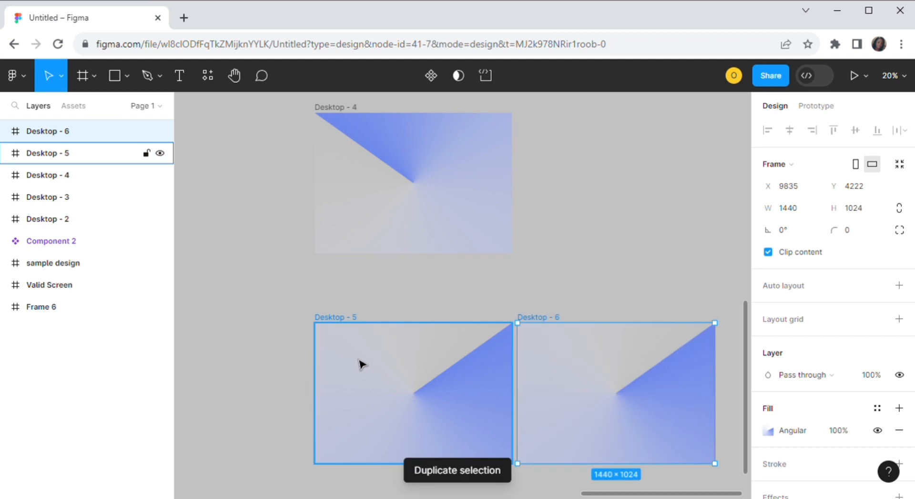
drag(592, 402, 394, 408)
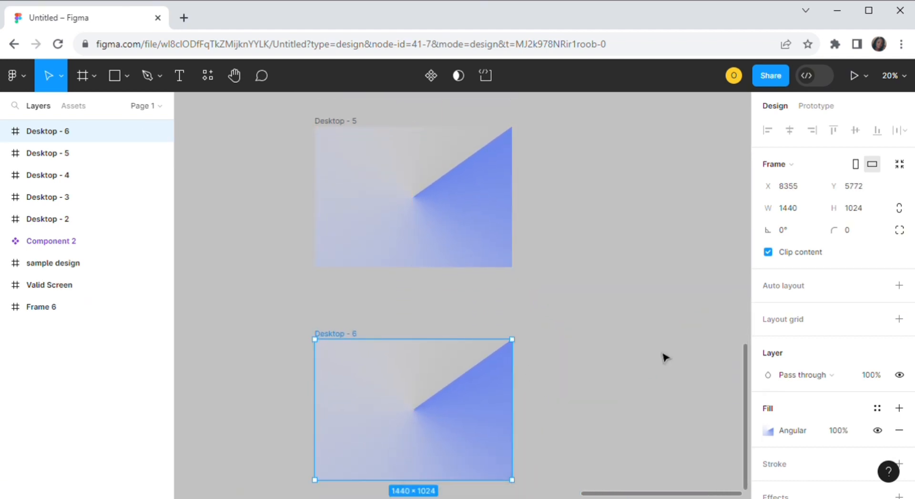
click(768, 432)
drag(523, 347, 520, 487)
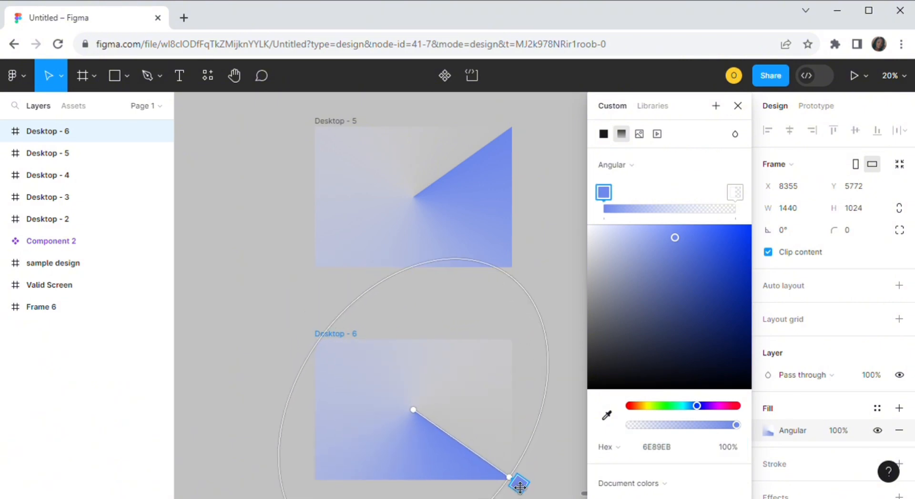
click(738, 105)
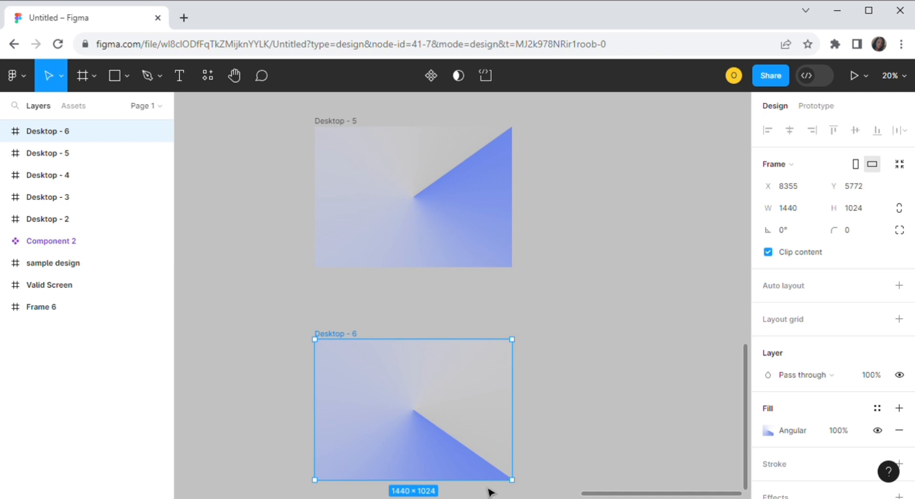
Connect the Desktop - 2 frame to Desktop - 3 with a prototype interaction.
drag(746, 472, 724, 265)
click(324, 117)
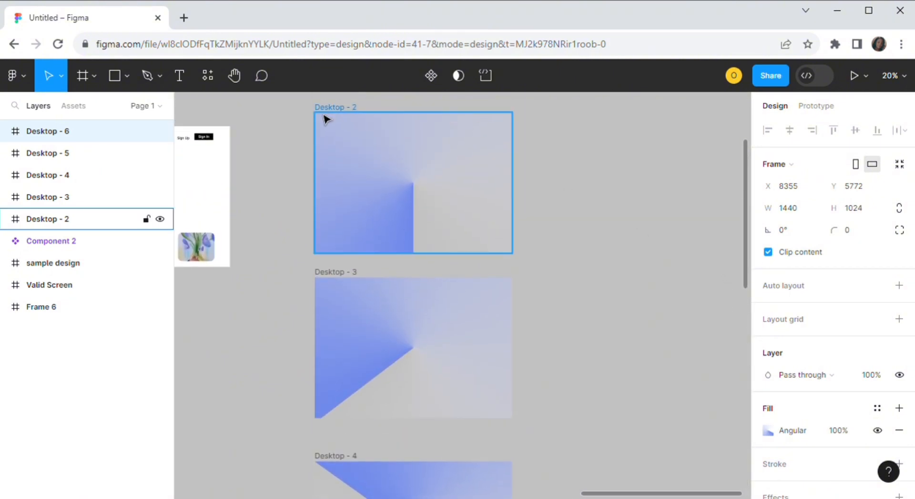
click(823, 105)
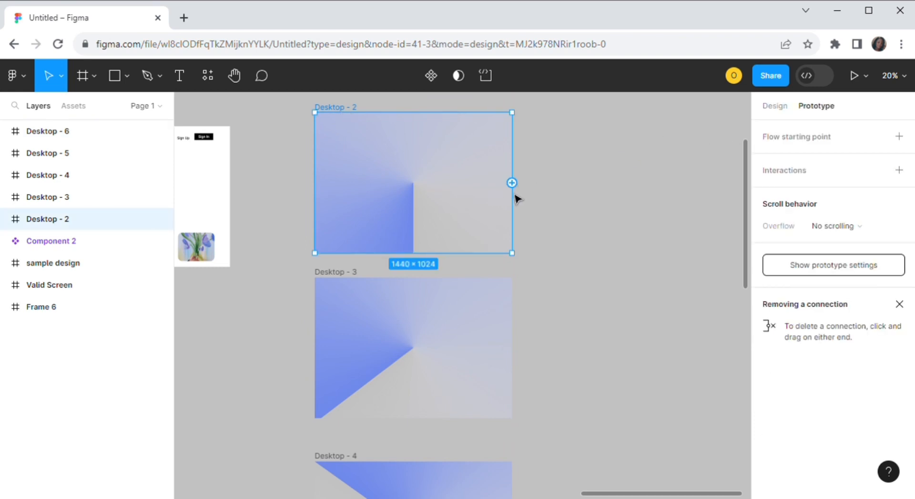
drag(512, 183, 466, 298)
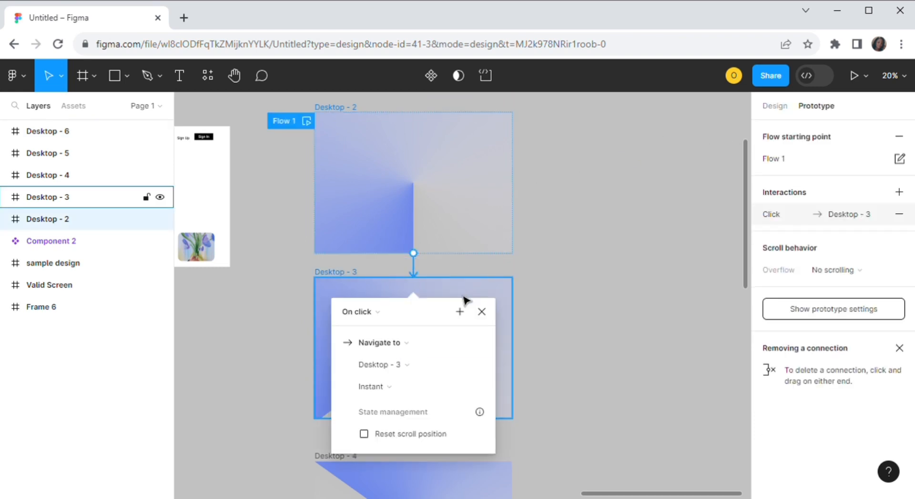
Change the Desktop - 2 to Desktop - 3 interaction's trigger to After delay with a 1 ms delay.
click(375, 318)
click(373, 484)
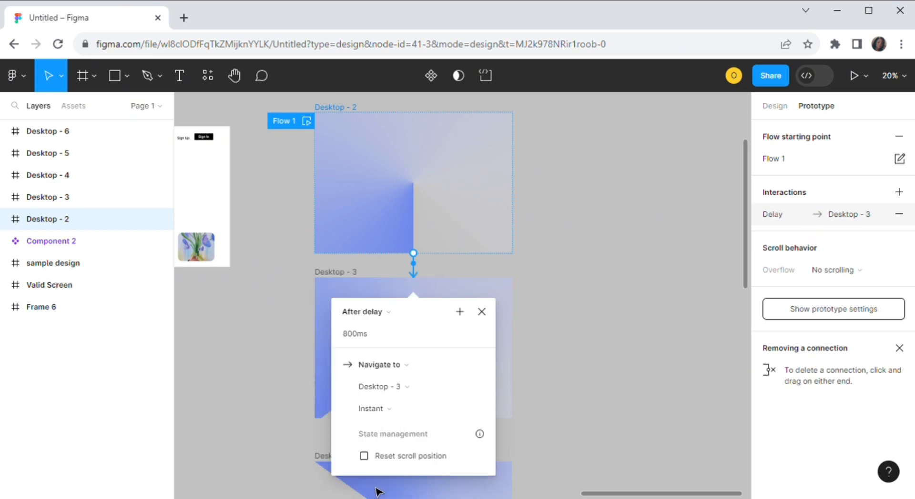
click(365, 333)
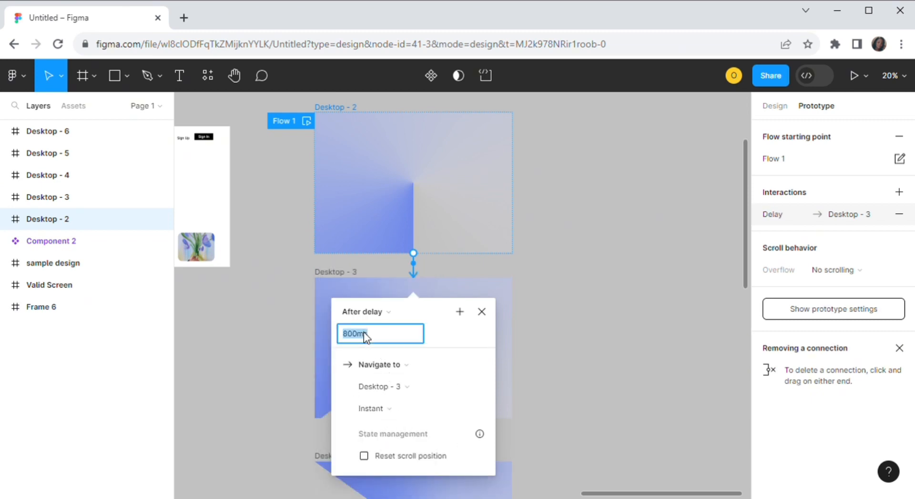
text(1)
key(Return)
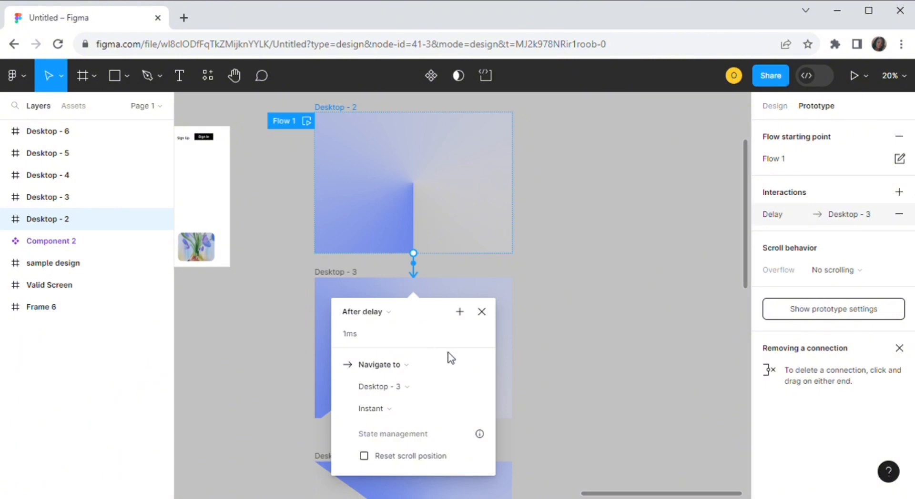
Set the Desktop - 2 to Desktop - 3 transition to Smart animate with Linear easing and a 600 ms duration.
click(414, 413)
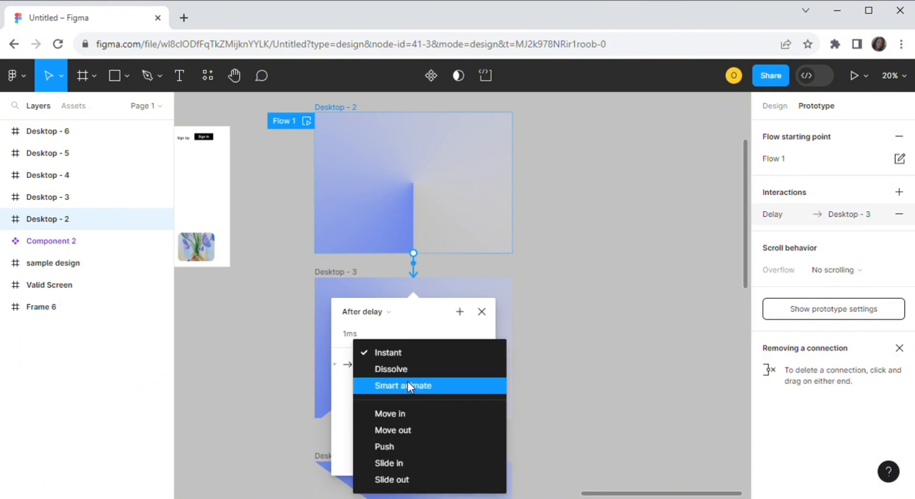
click(407, 383)
click(399, 430)
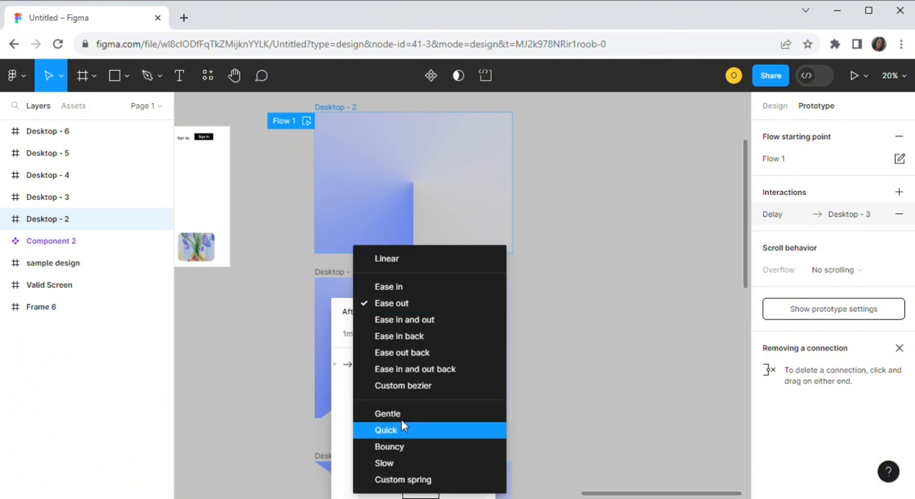
click(410, 259)
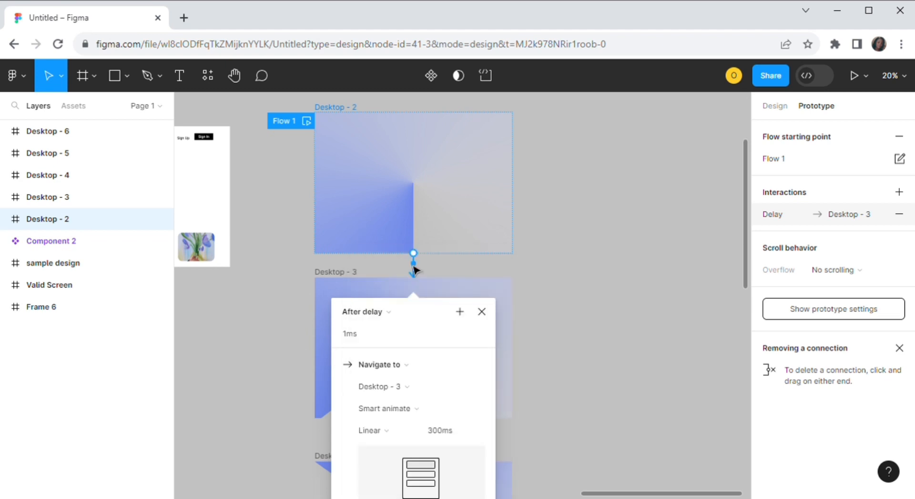
click(448, 437)
text(600)
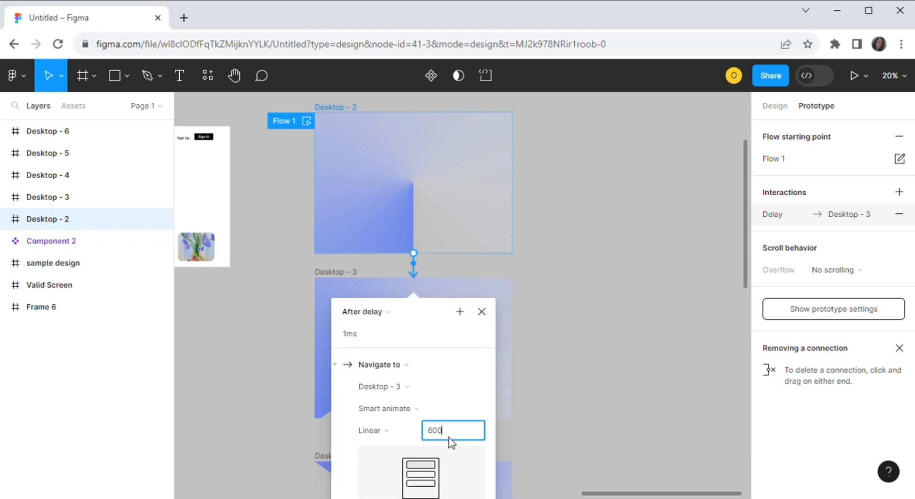
key(Return)
click(636, 376)
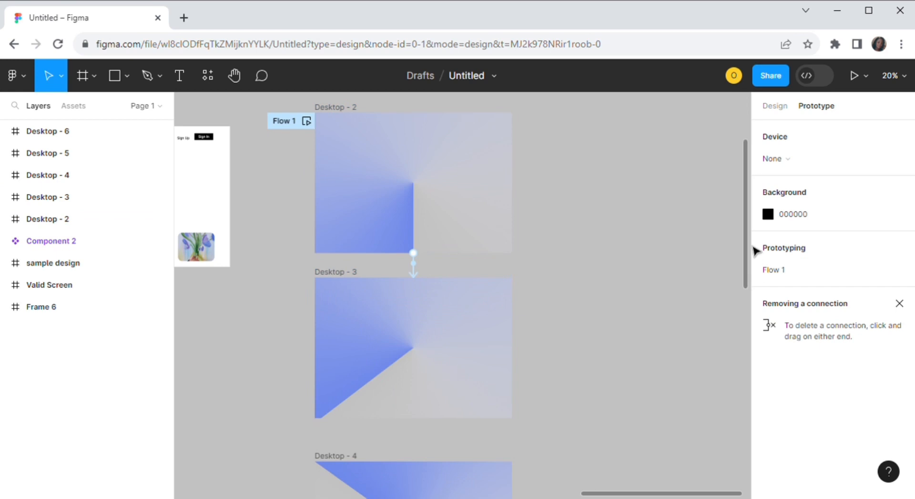
Connect Desktop - 3 to Desktop - 4 with a prototype interaction triggered After delay at 1 ms.
drag(745, 253, 743, 310)
click(452, 236)
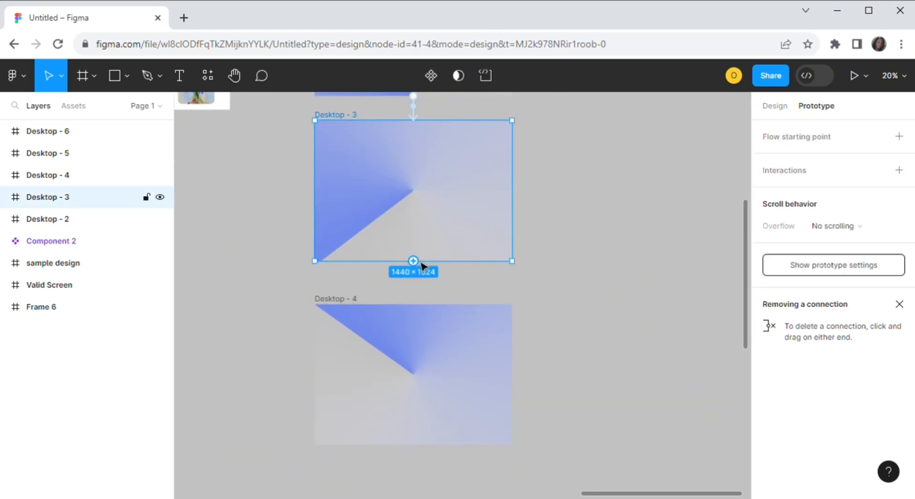
drag(414, 261, 415, 319)
click(376, 340)
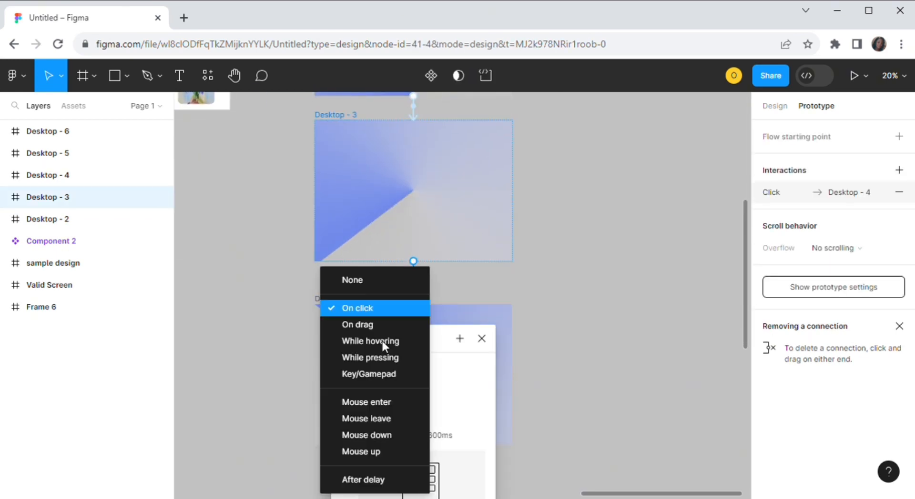
click(368, 475)
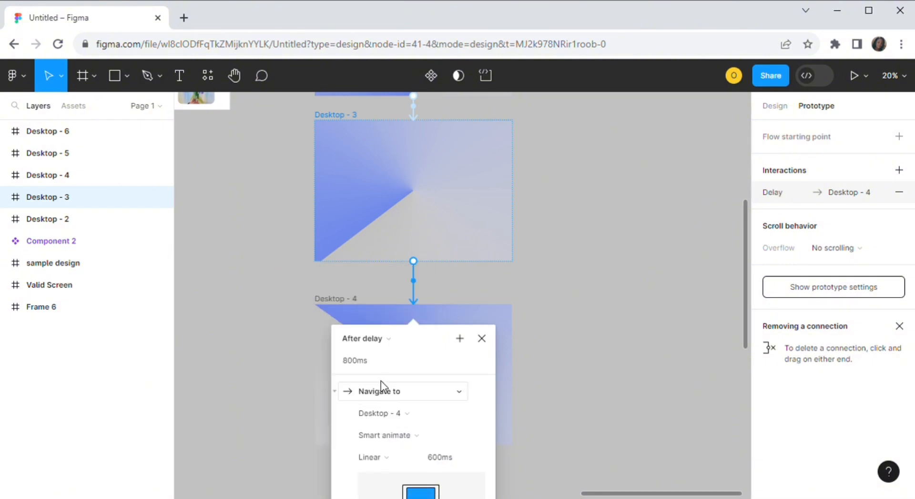
click(370, 364)
text(1)
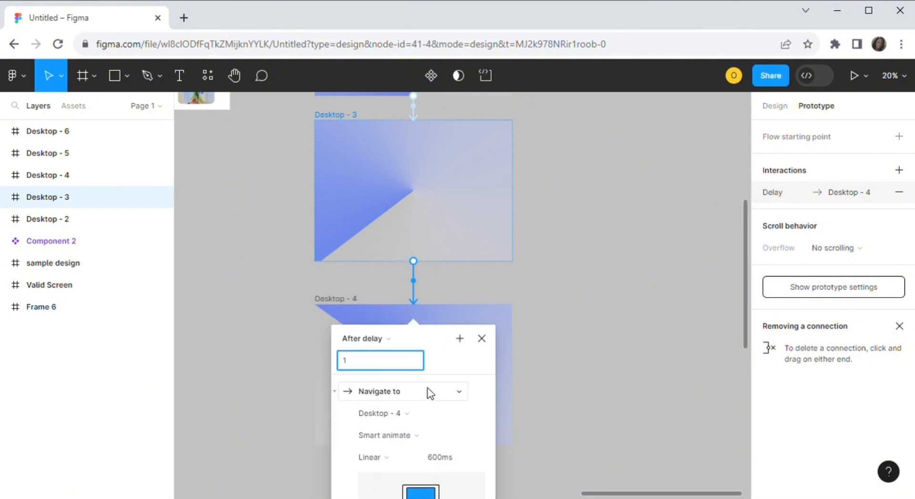
click(566, 401)
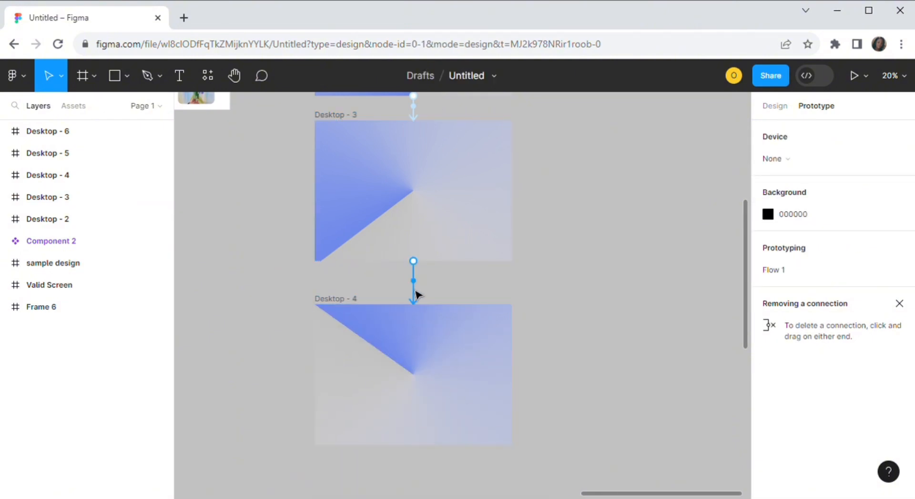
click(415, 293)
click(628, 288)
Connect Desktop - 4 to Desktop - 5 with a prototype interaction triggered After delay at 1 ms.
scroll(731, 351, down, 3)
click(405, 265)
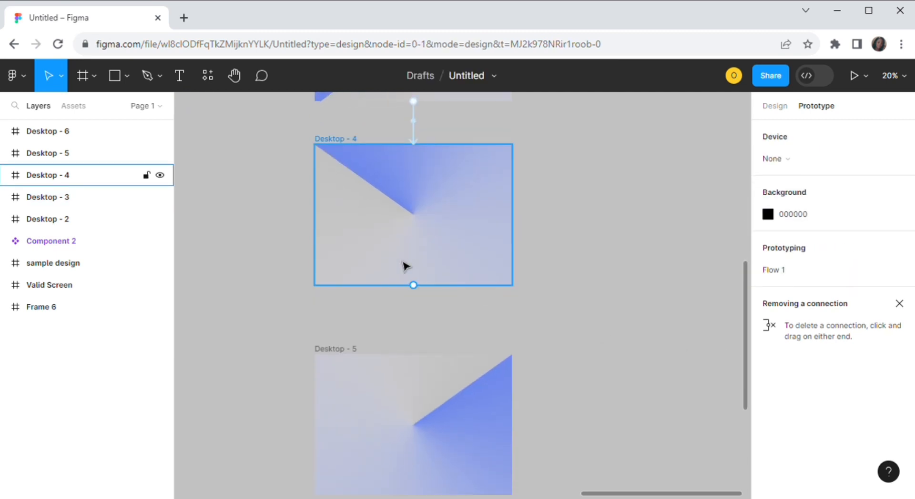
drag(420, 289, 412, 366)
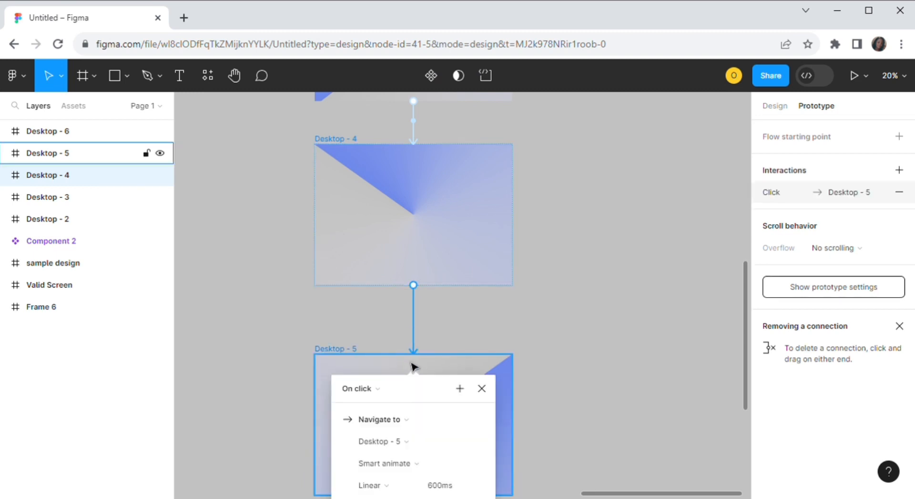
click(373, 389)
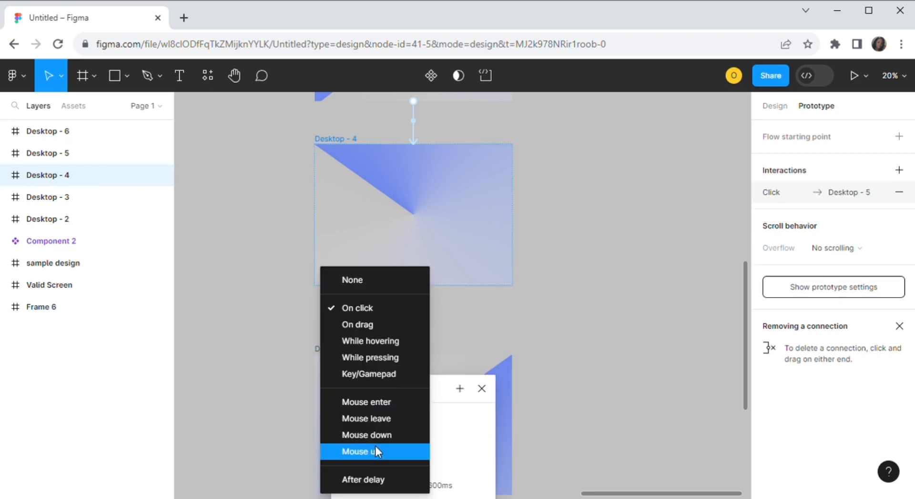
click(374, 480)
click(357, 398)
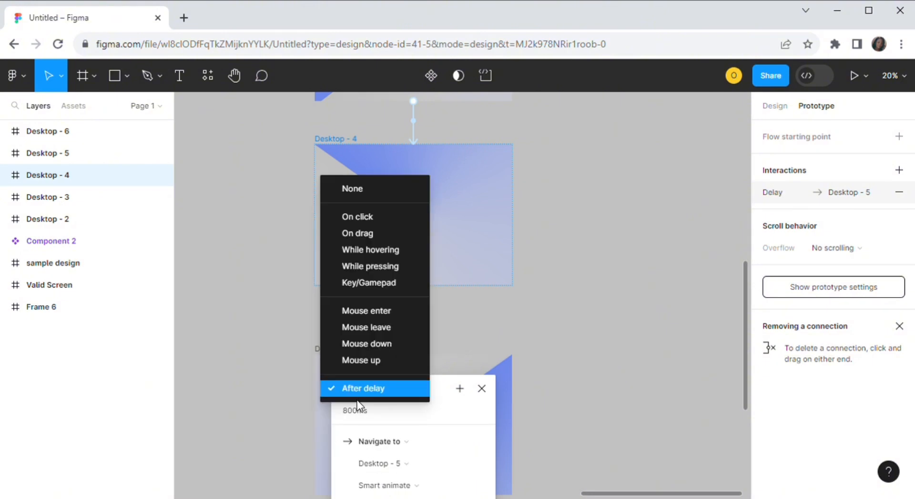
click(359, 389)
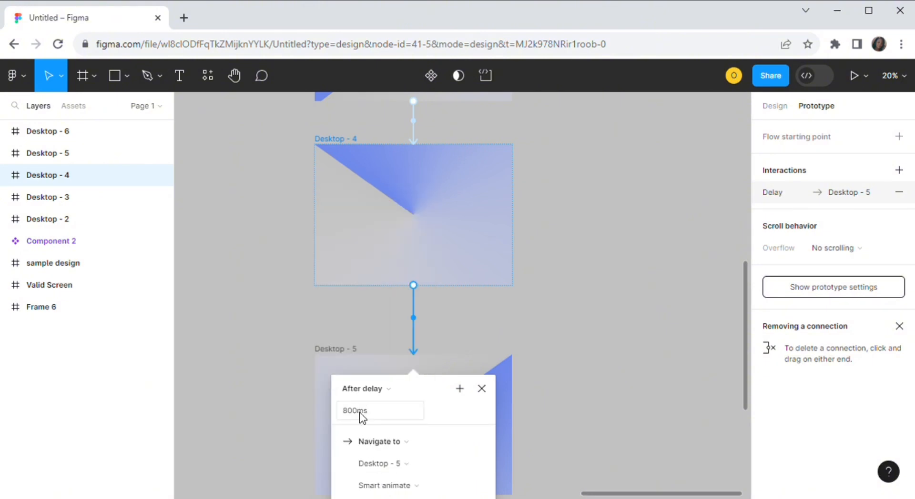
click(361, 410)
text(1)
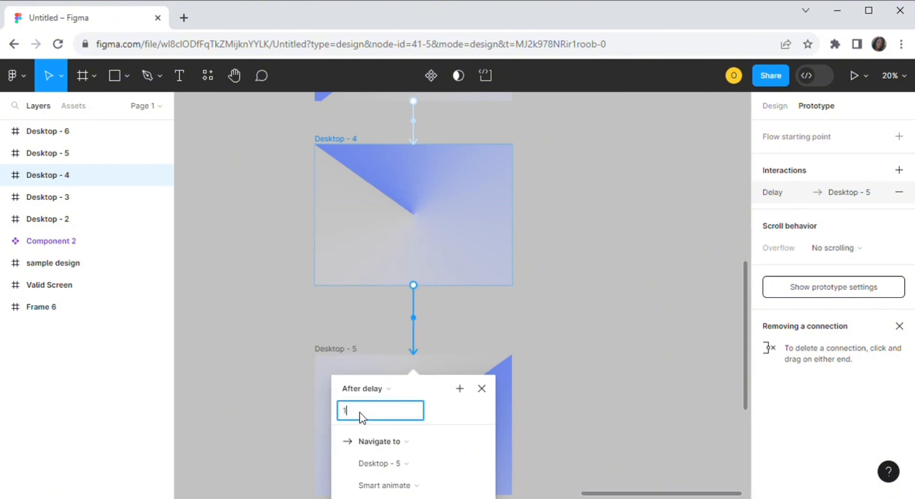
click(551, 432)
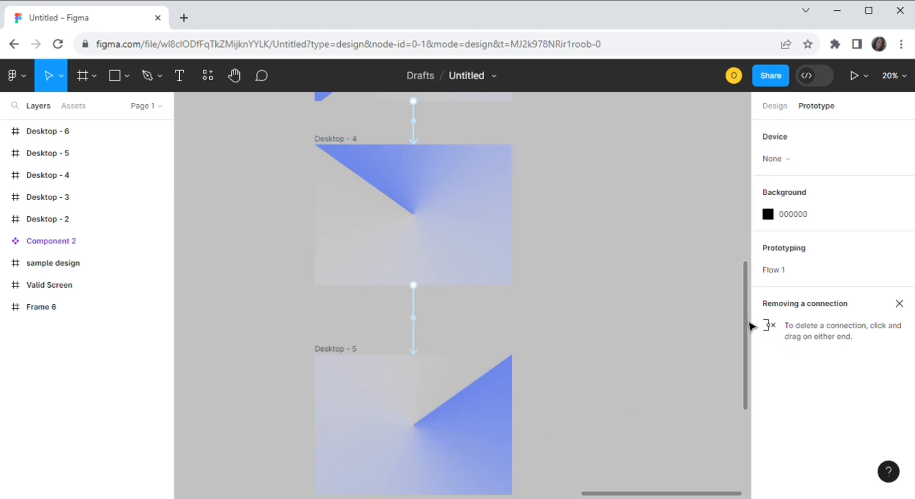
Connect Desktop - 5 to Desktop - 6 with a prototype interaction triggered After delay at 1 ms.
drag(749, 326, 744, 411)
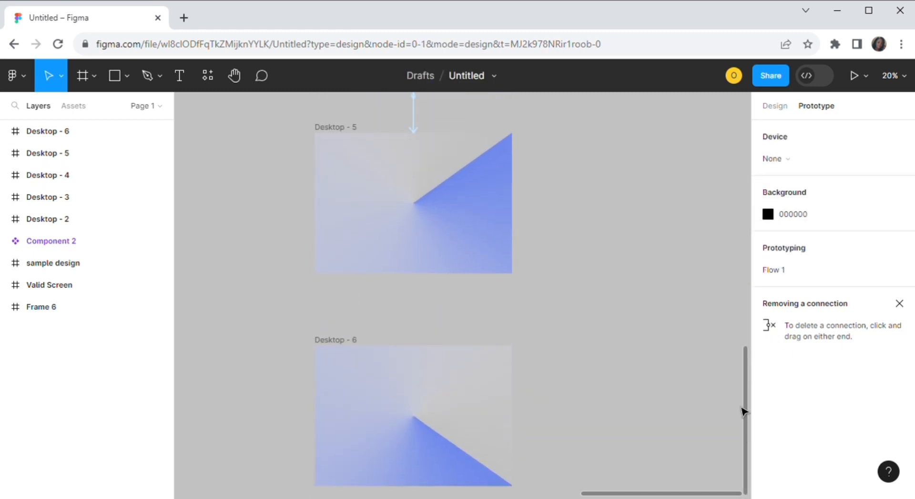
click(397, 187)
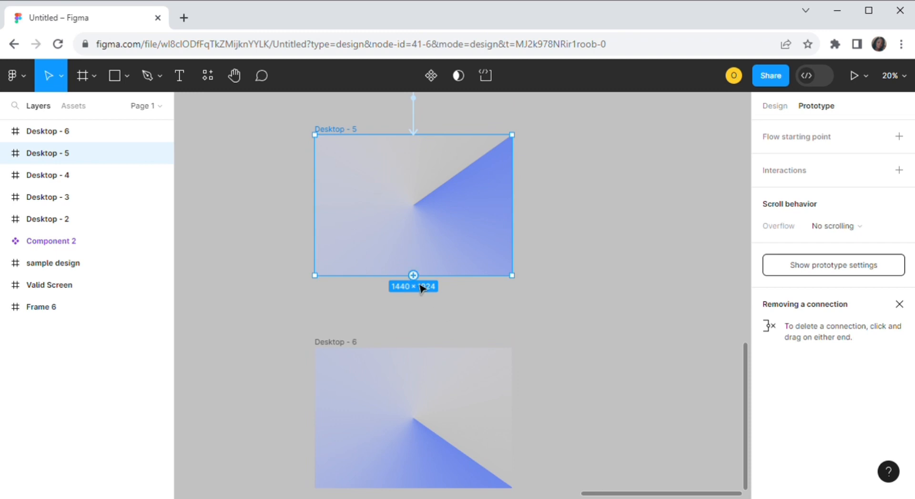
drag(413, 275, 417, 362)
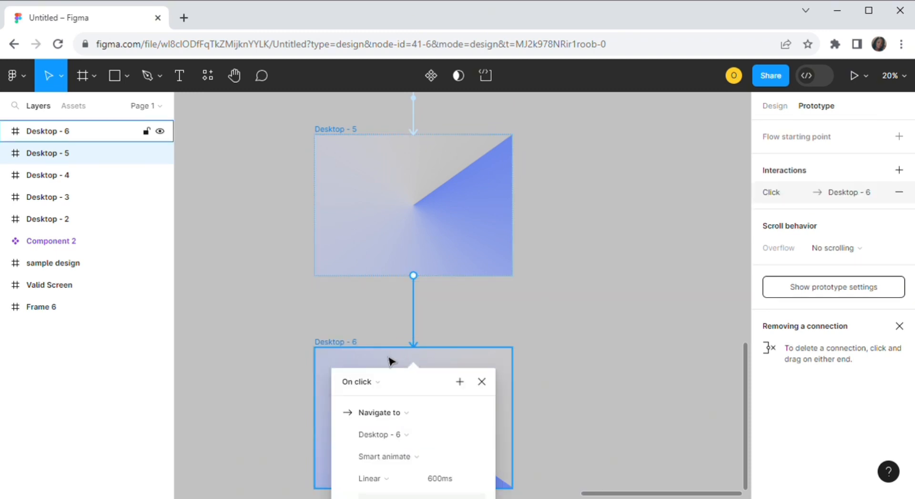
click(376, 382)
click(381, 478)
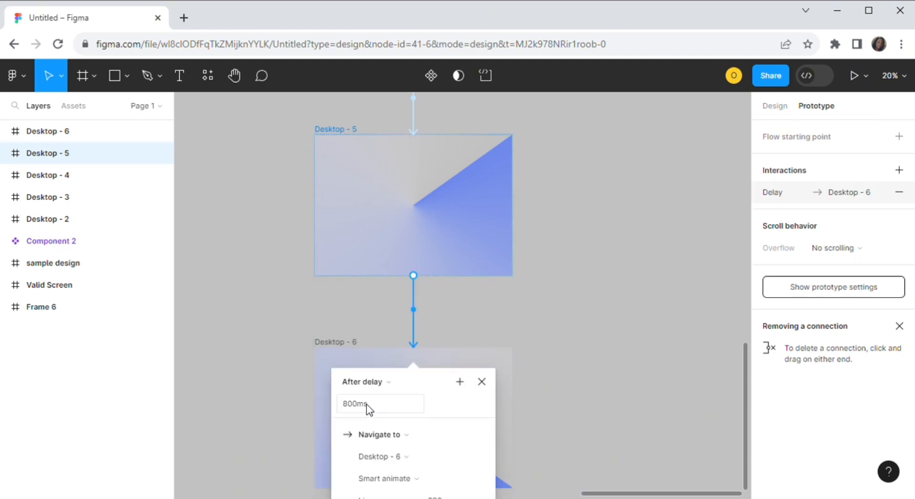
click(367, 405)
text(1)
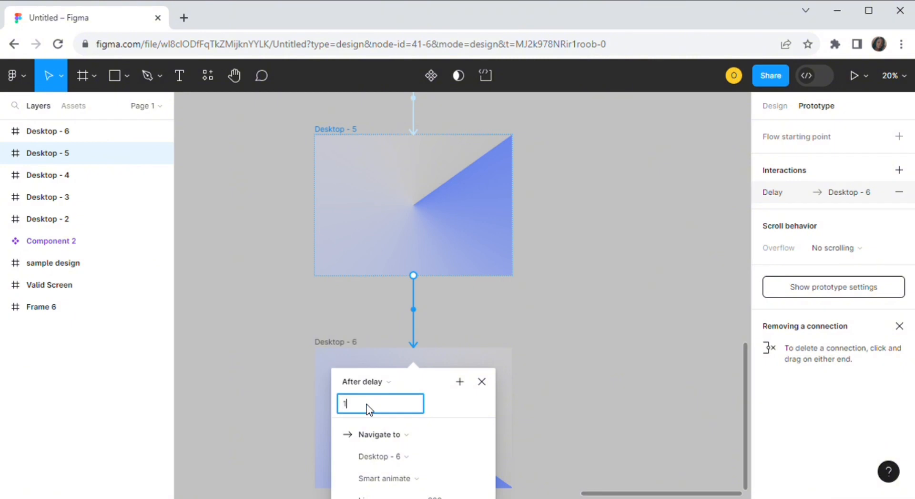
click(564, 405)
Connect Desktop - 6 back to Desktop - 2 with a prototype interaction triggered After delay at 1 ms.
click(351, 375)
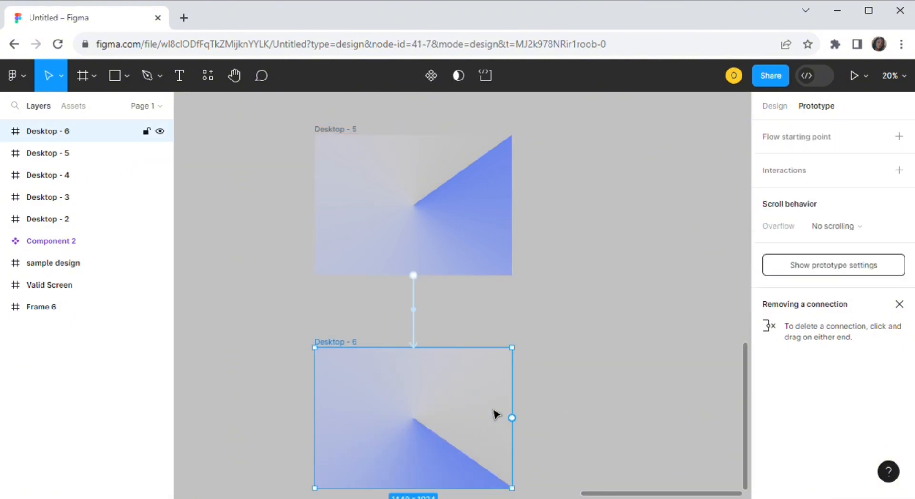
drag(513, 419, 468, 239)
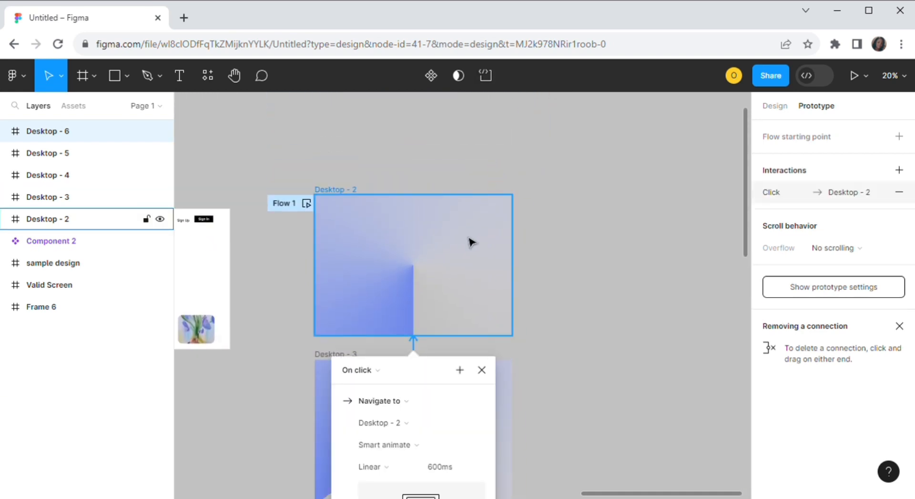
click(380, 374)
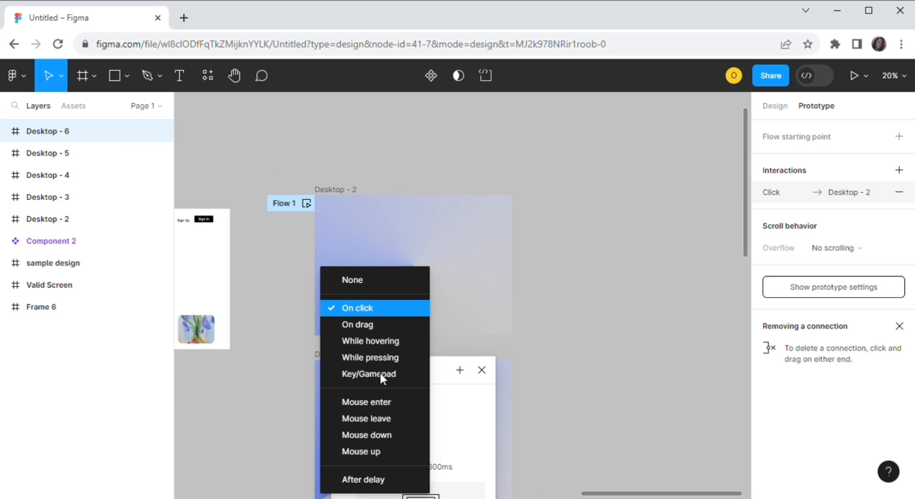
click(370, 478)
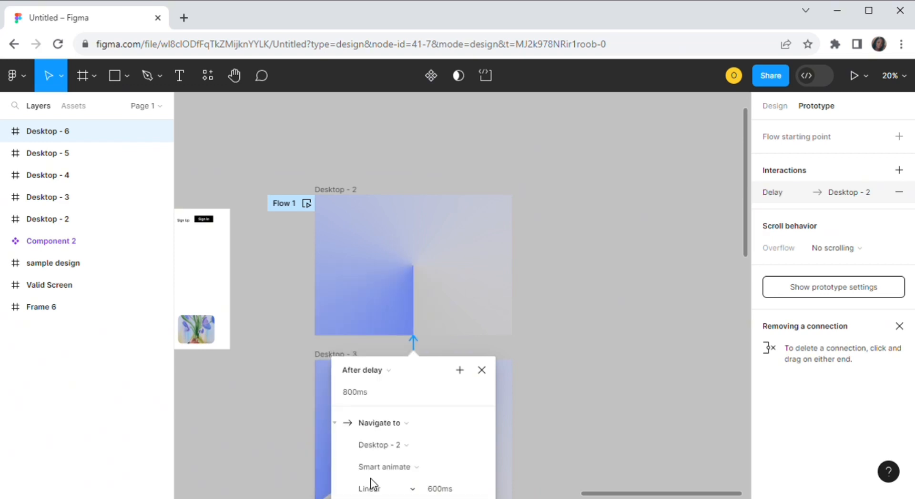
click(352, 391)
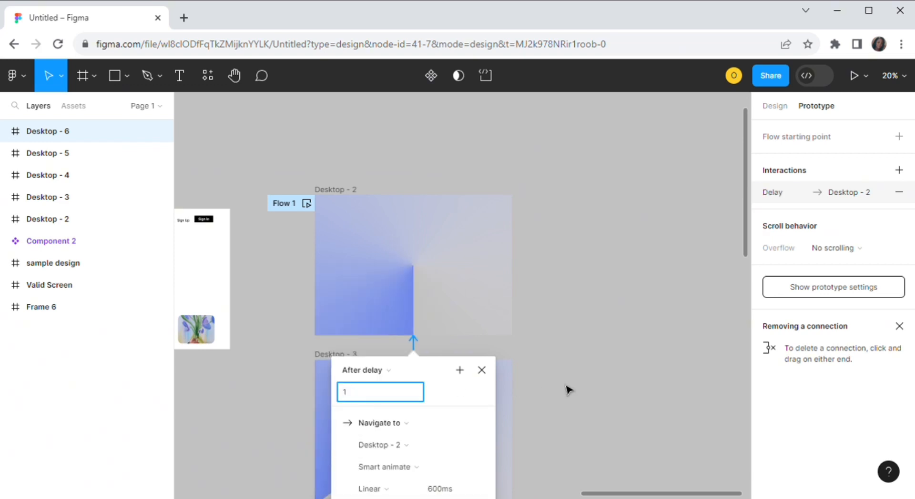
click(583, 390)
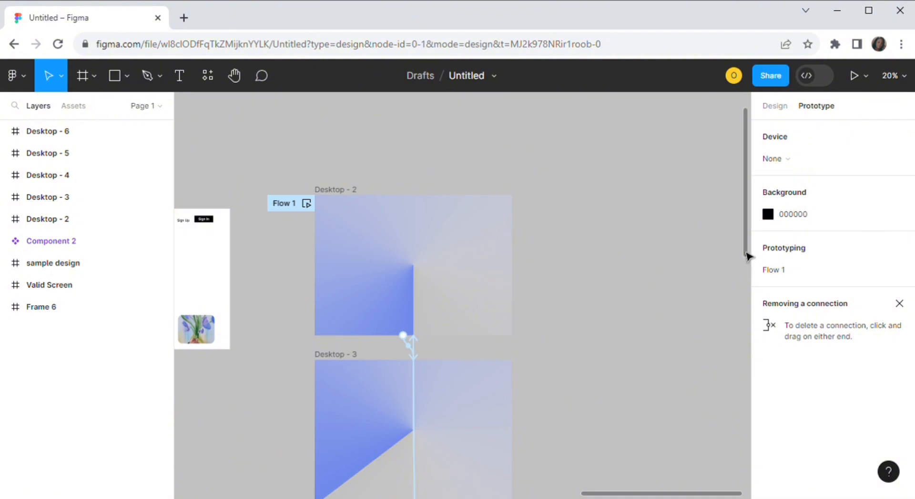
Combine the five gradient frames, Desktop - 2 through Desktop - 6, into one component set.
drag(746, 257, 716, 277)
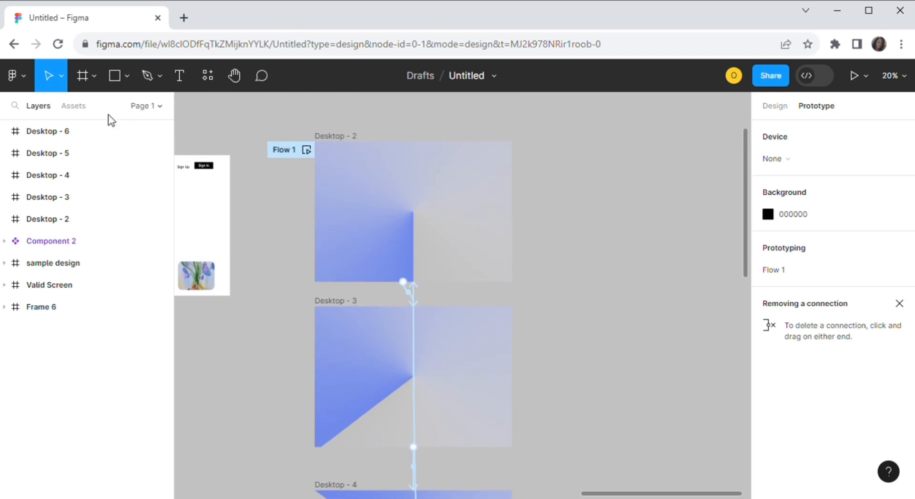
click(75, 109)
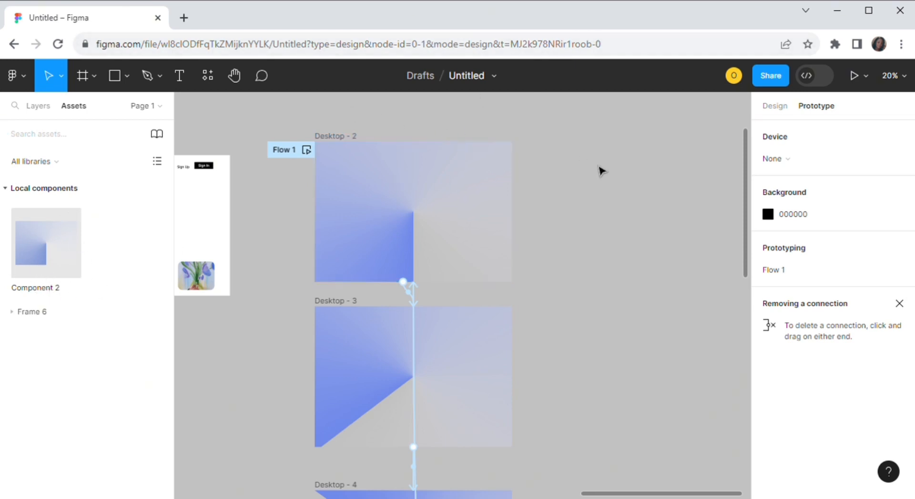
drag(579, 106, 302, 328)
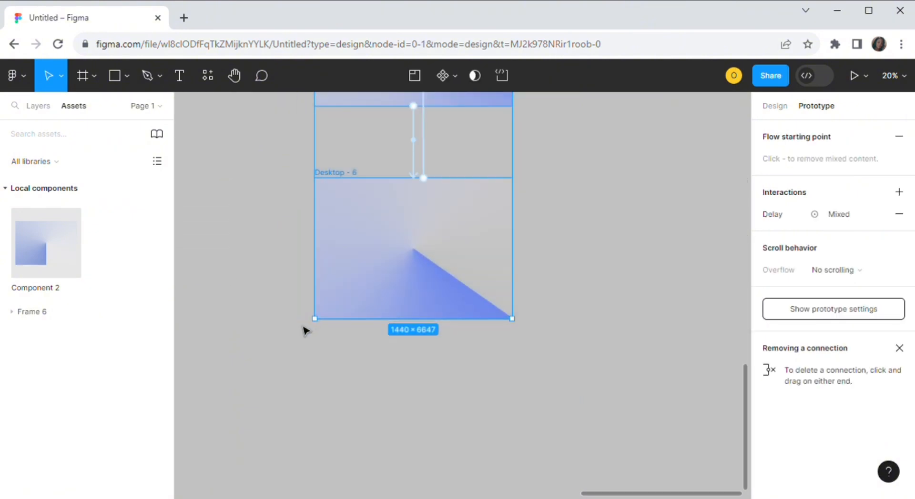
click(455, 77)
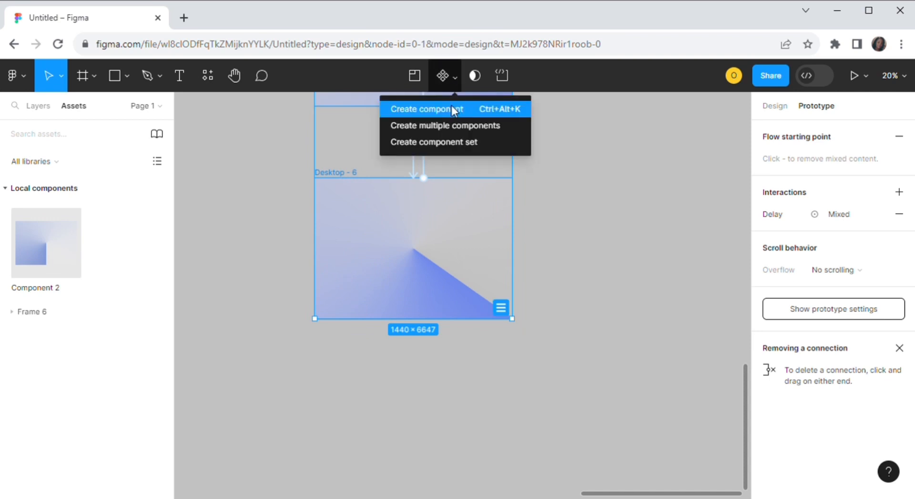
click(450, 143)
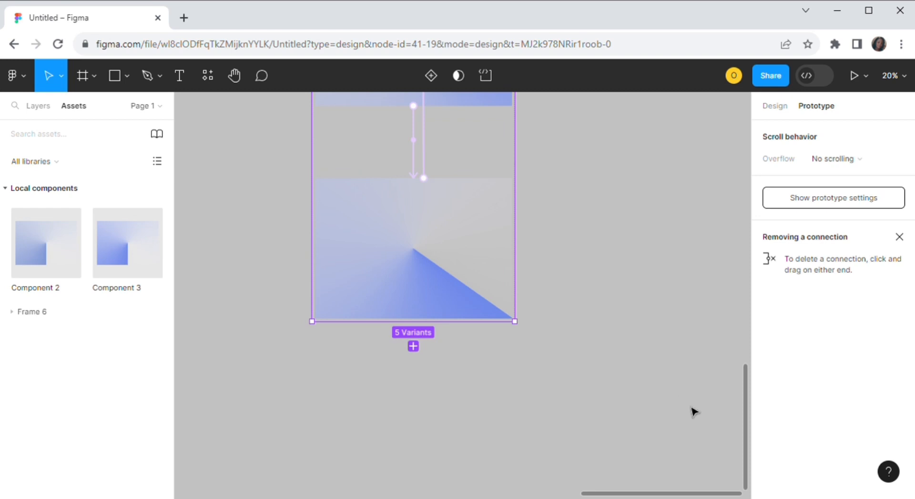
Rename the gradient component set as New Component.
drag(745, 432, 737, 163)
double_click(364, 225)
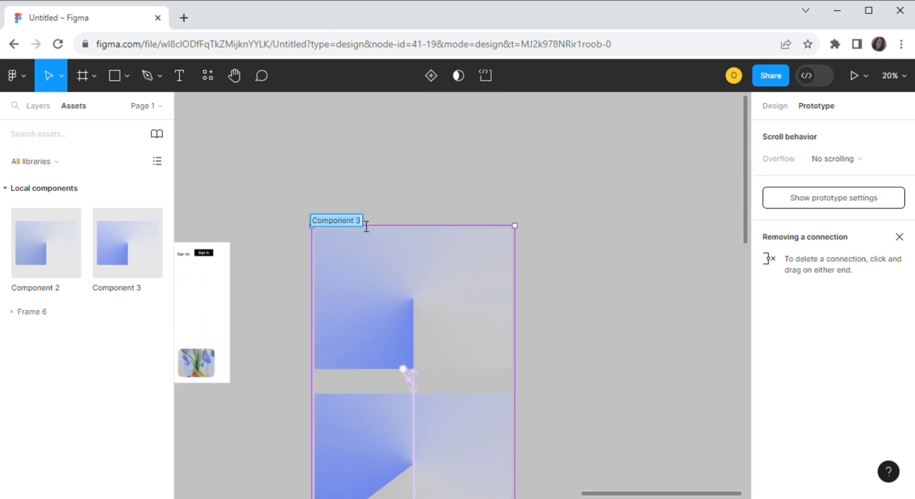
text(New)
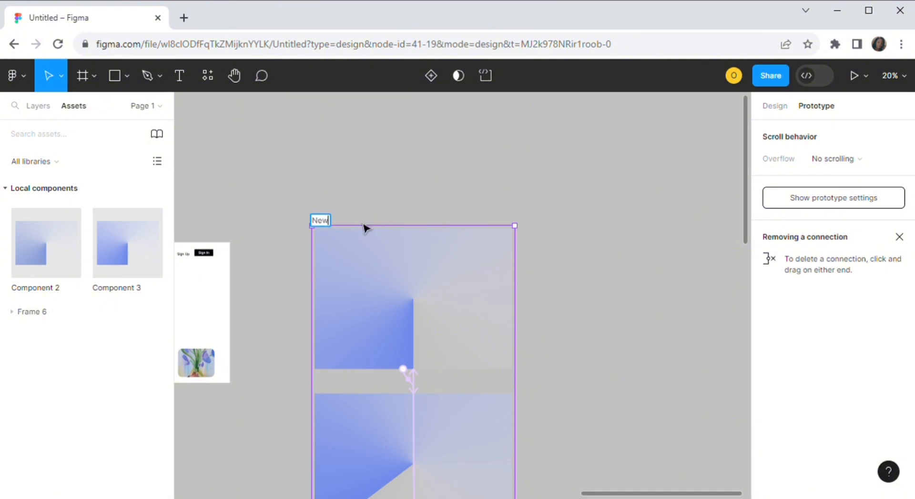
text( Component)
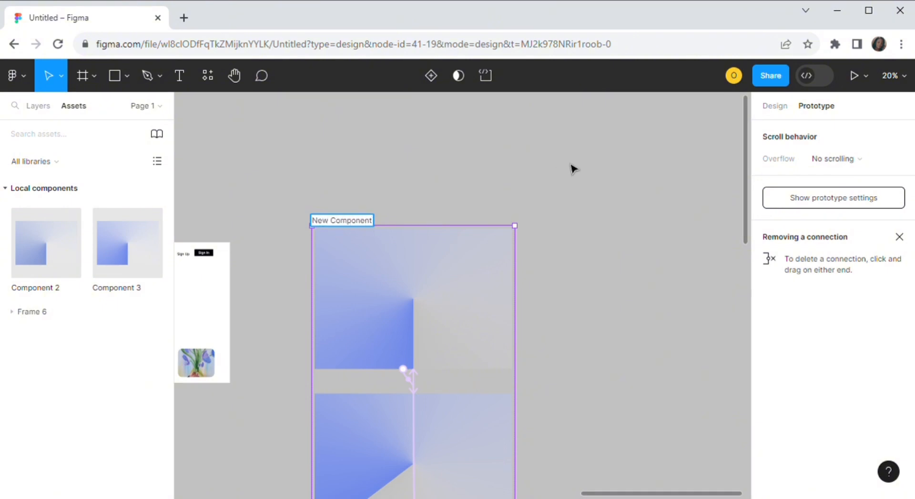
click(574, 169)
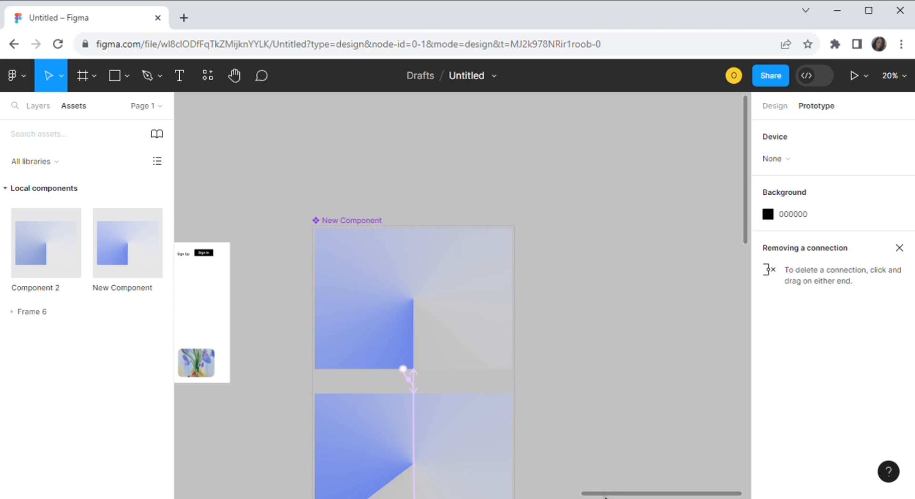
Place an instance of New Component in the sample design frame so it covers the frame, and send it behind the page content.
drag(606, 497, 514, 498)
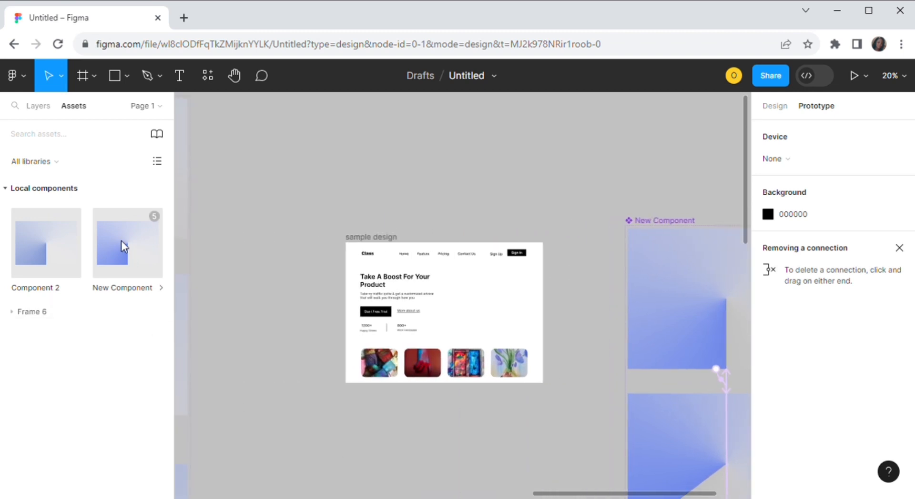
drag(123, 246, 439, 322)
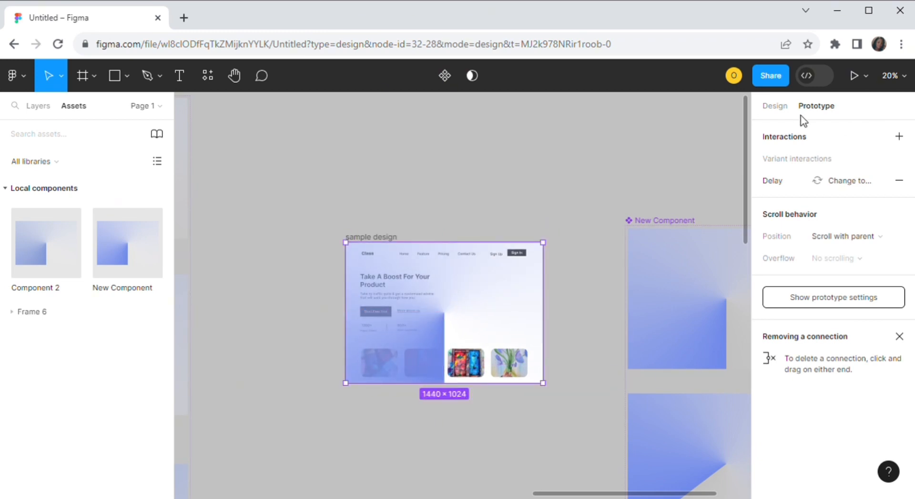
click(786, 108)
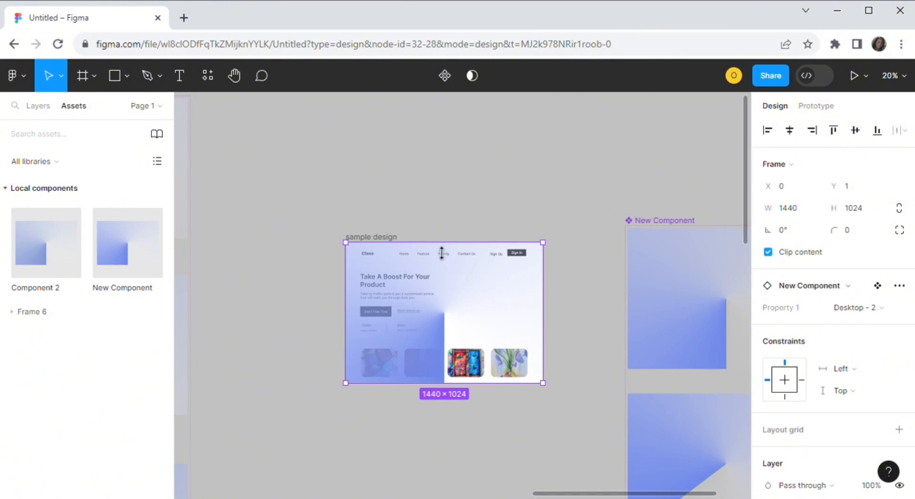
right_click(479, 303)
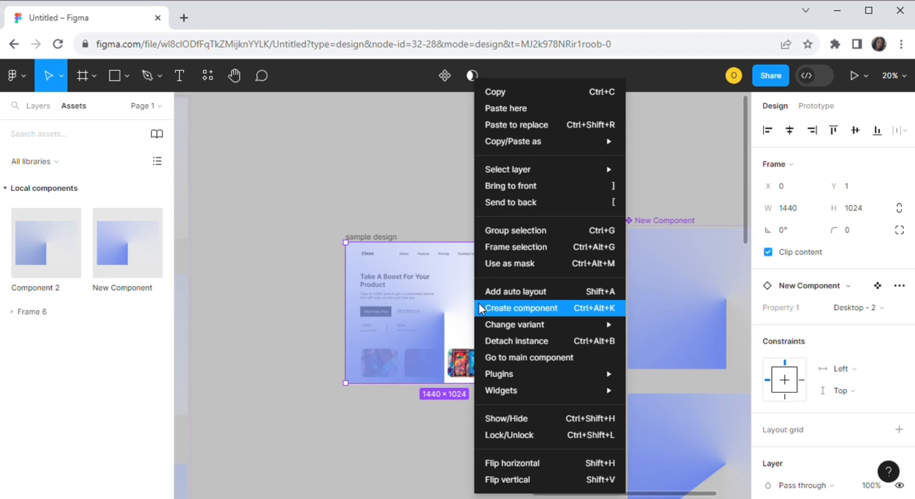
click(523, 200)
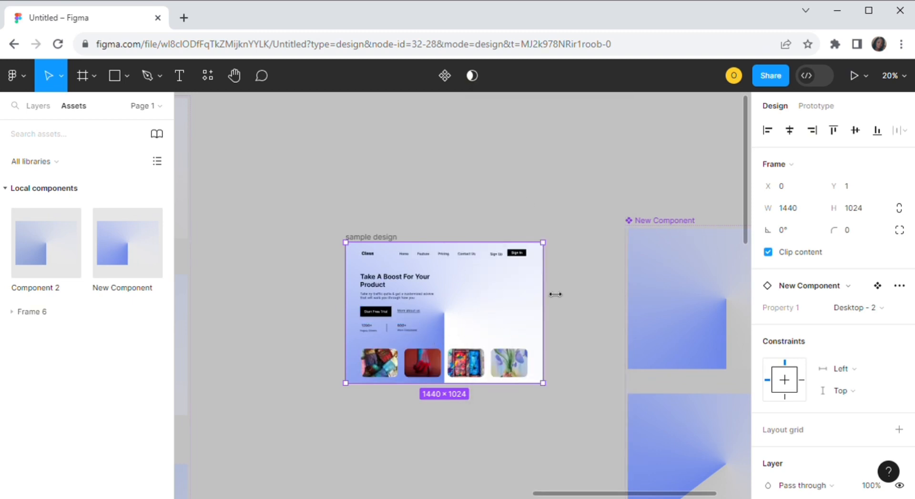
Run the prototype preview of the sample design frame to check the animated gradient background.
click(575, 247)
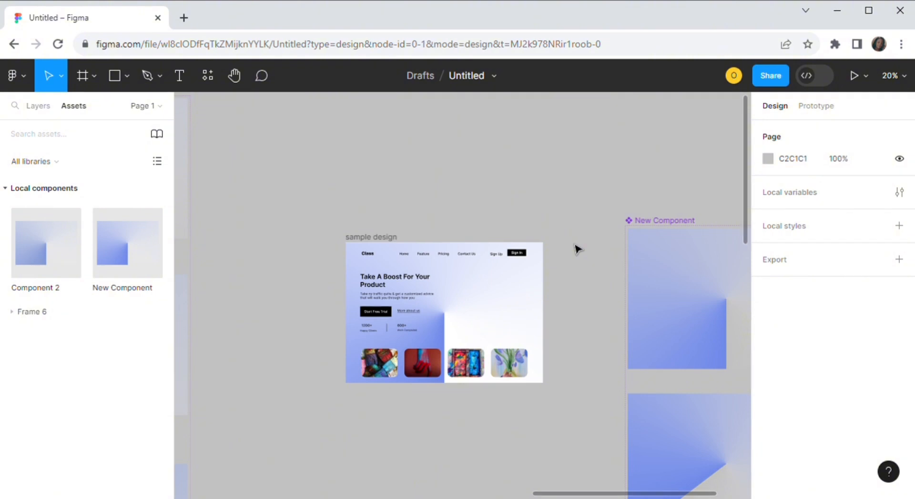
click(392, 239)
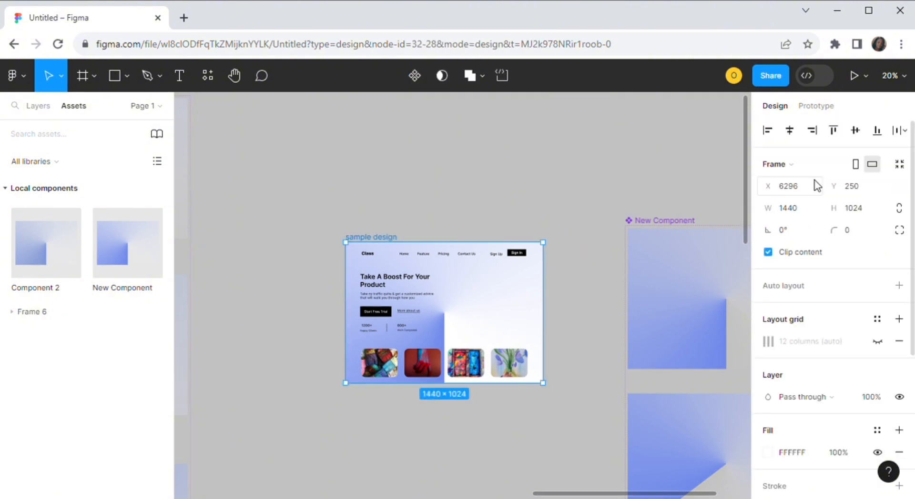
click(865, 73)
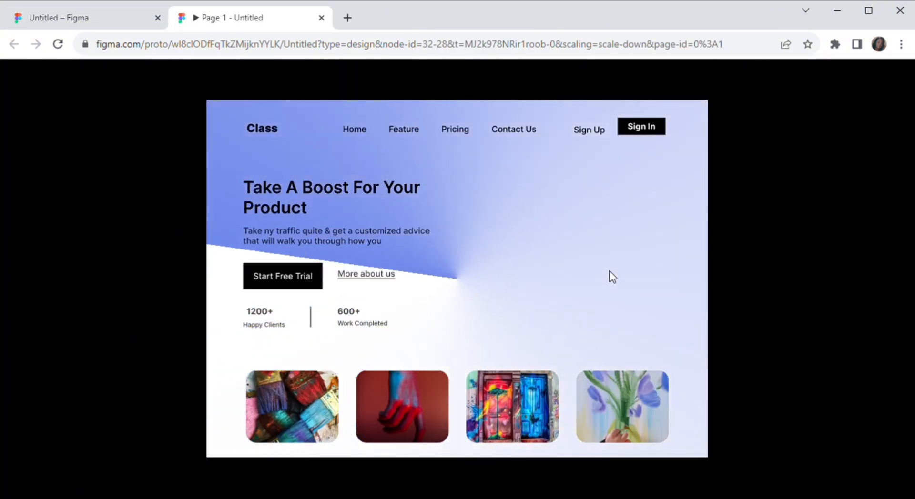